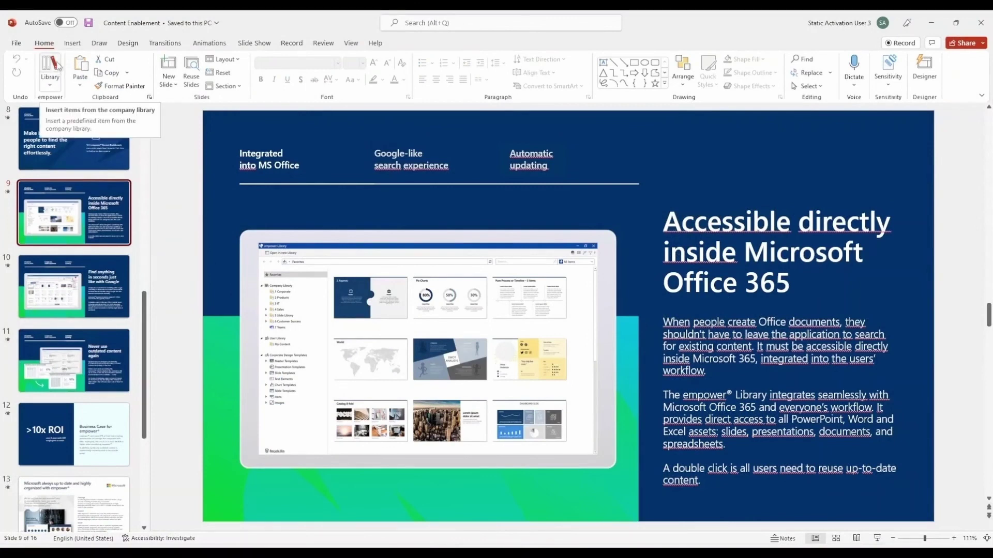
- Open the company library and browse to 4 Sales › Online Demo › empower slides
left_click(59, 65)
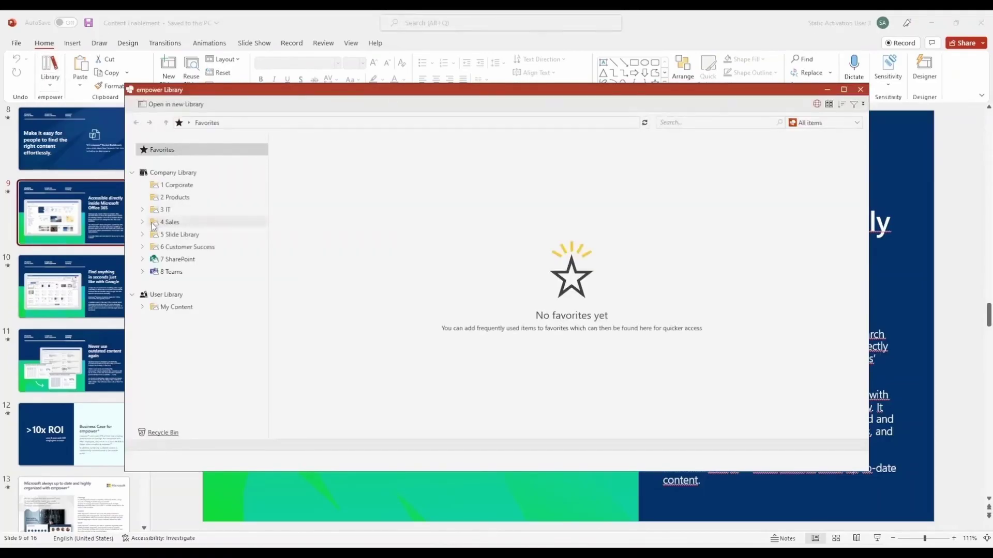
left_click(143, 223)
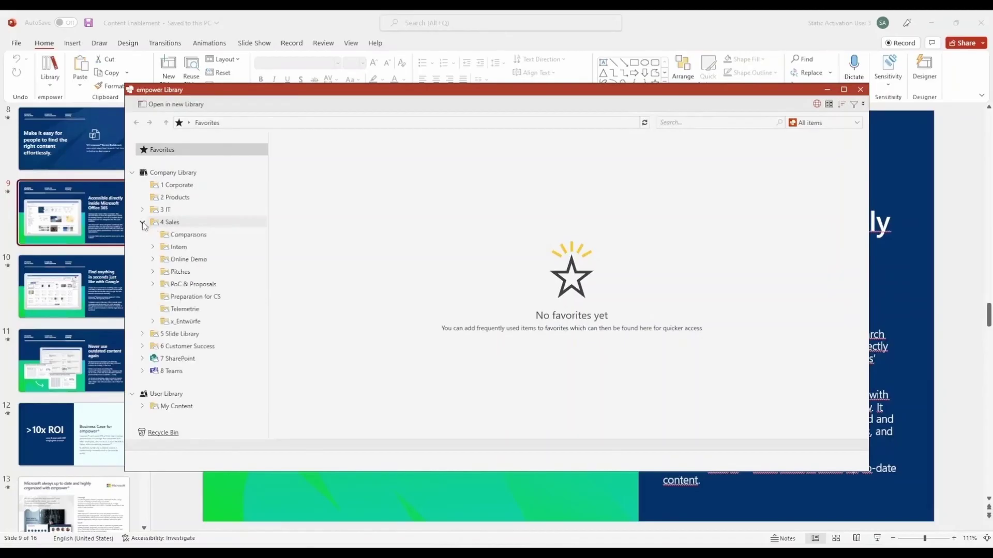
left_click(153, 261)
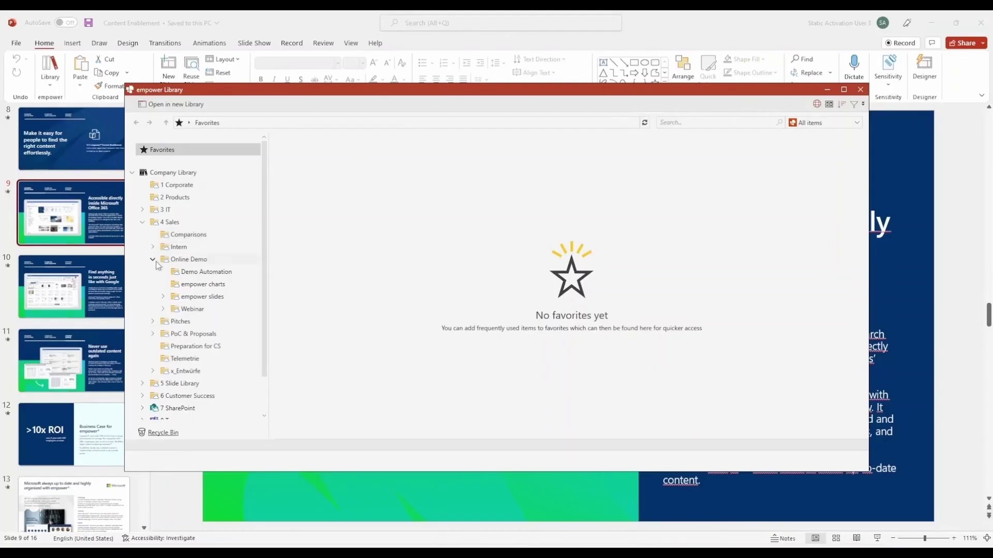
left_click(201, 300)
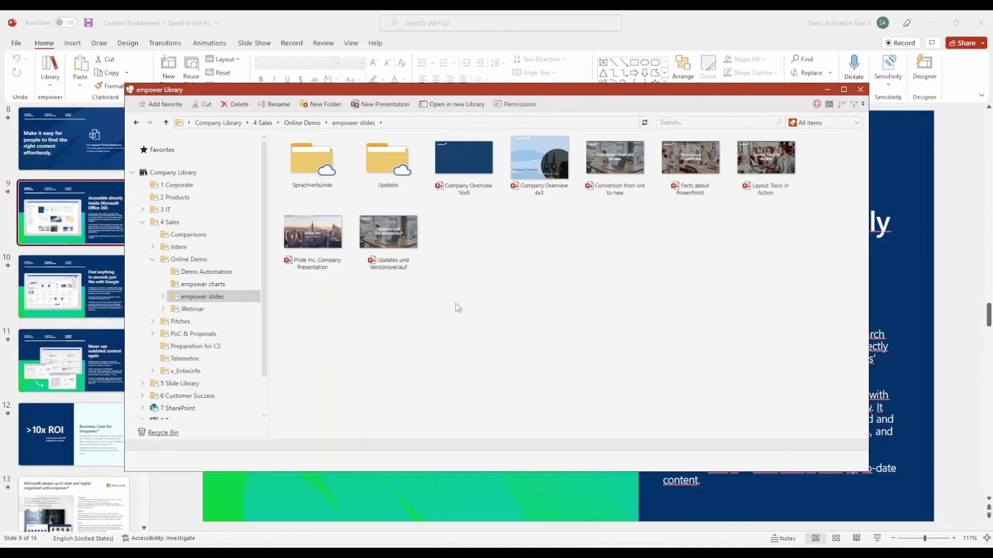
- List the slides of the Updates und Versionsverlauf presentation
mouse_move(377, 257)
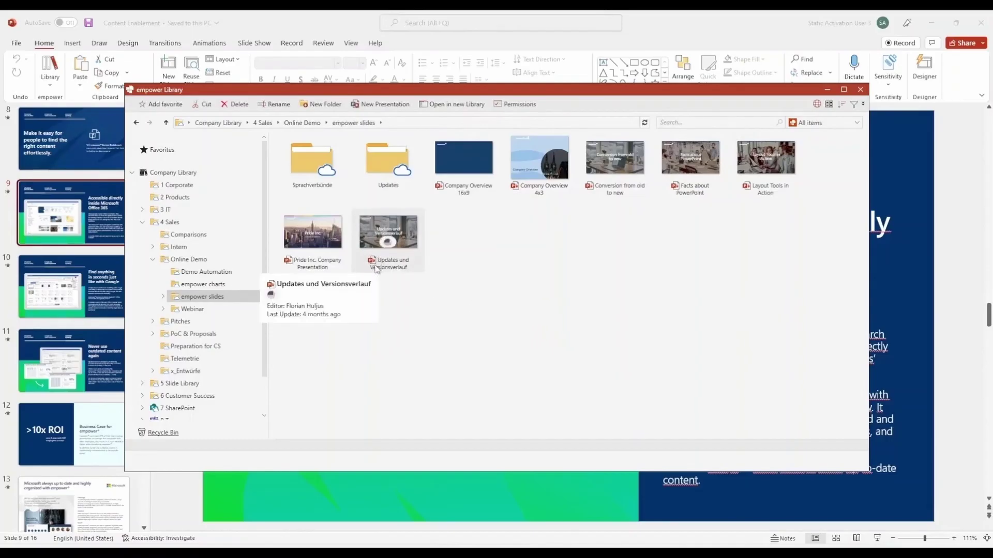
left_click(389, 266)
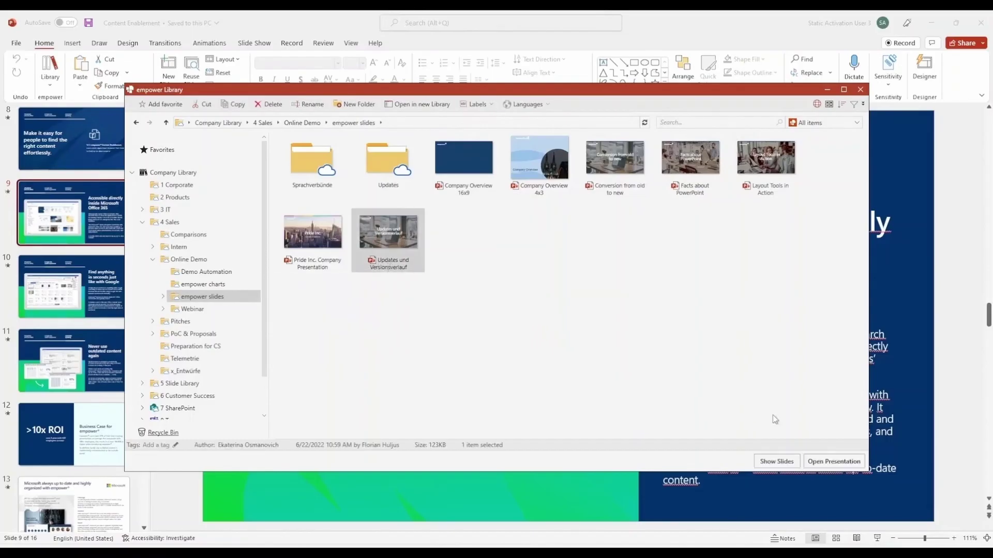
left_click(775, 461)
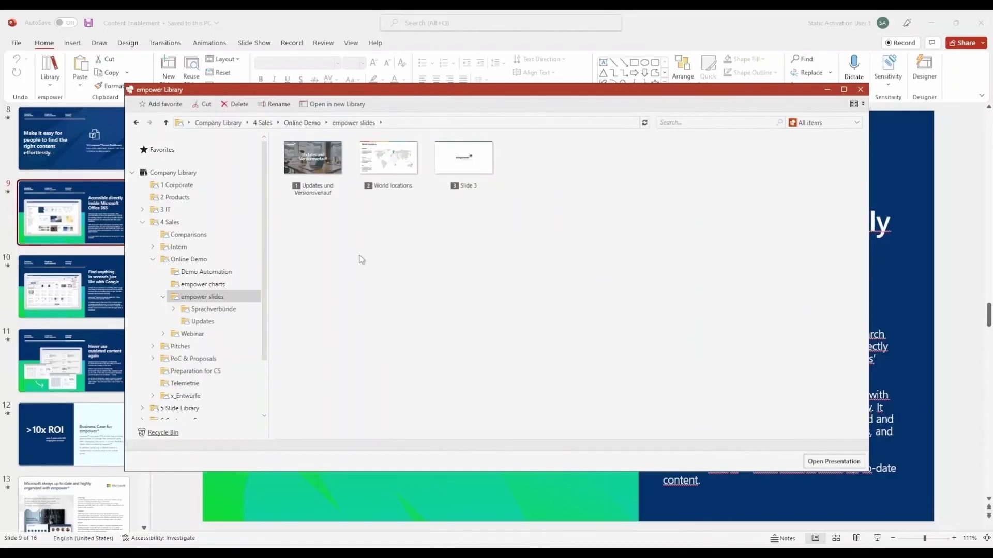
- Return to the empower slides folder and list the Pride Inc. Company Presentation's seven slides
left_click(354, 123)
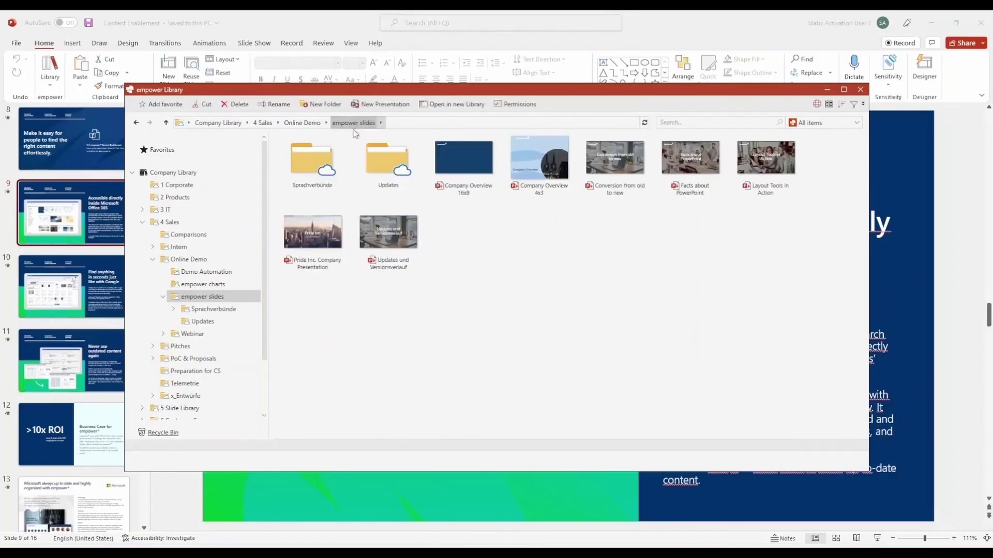
left_click(329, 248)
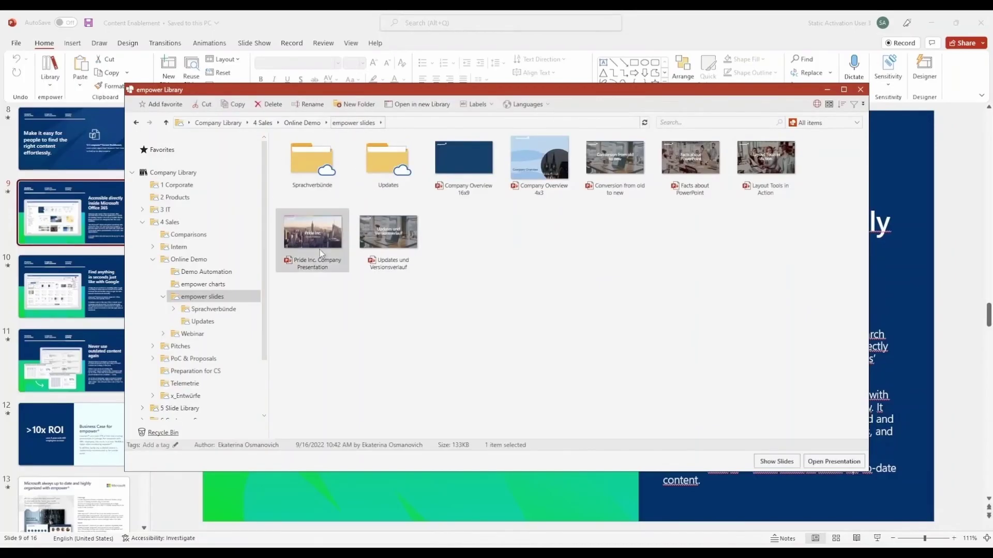
left_click(787, 467)
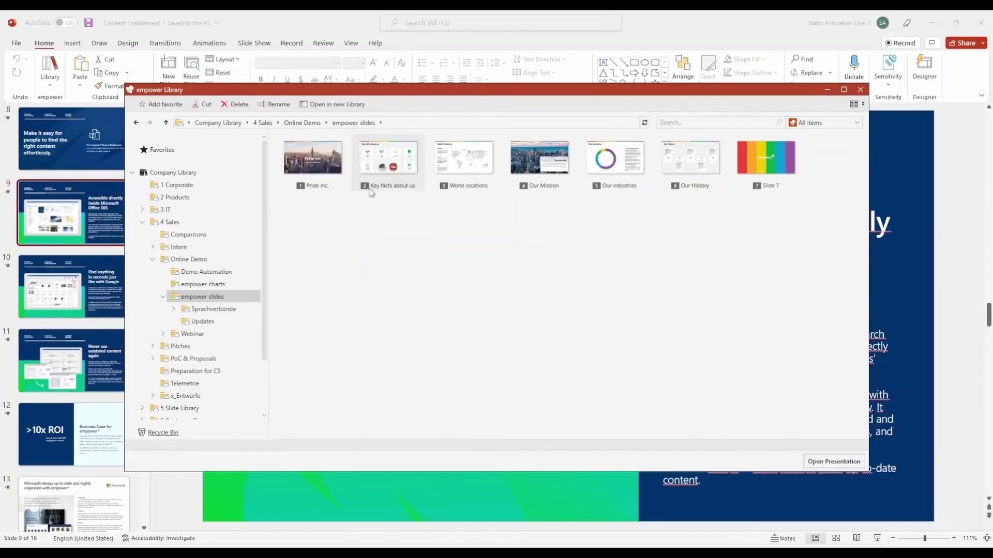
mouse_move(371, 193)
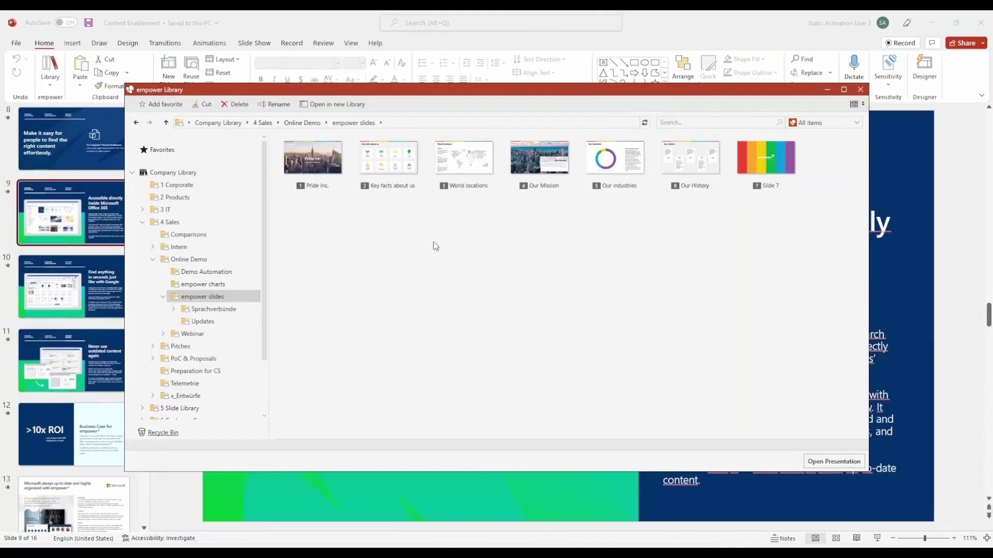
- Browse the Pride Inc. slides as large Preview images, then switch back to Tiles view
left_click(854, 105)
left_click(816, 140)
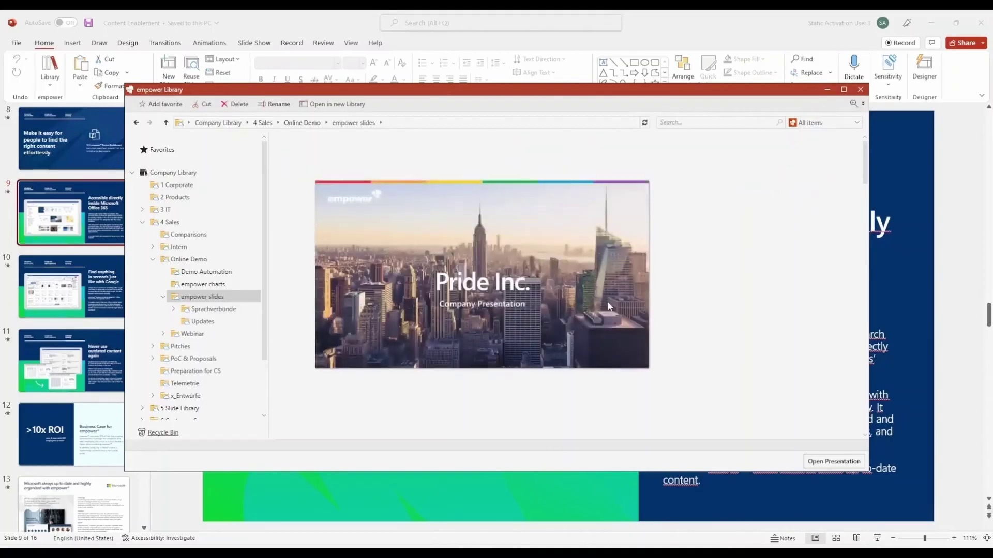
scroll(579, 259, "down", 2)
scroll(621, 262, "down", 4)
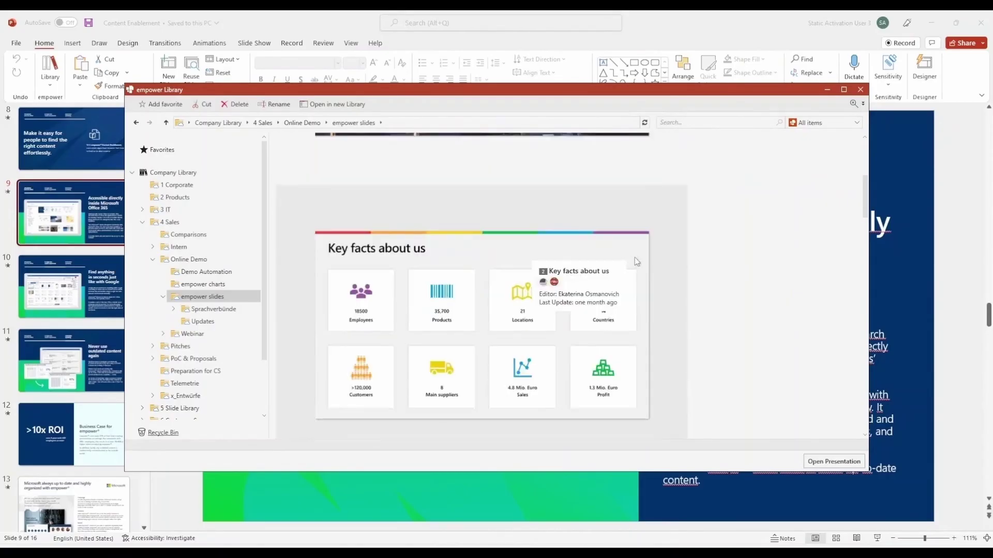
scroll(673, 284, "down", 3)
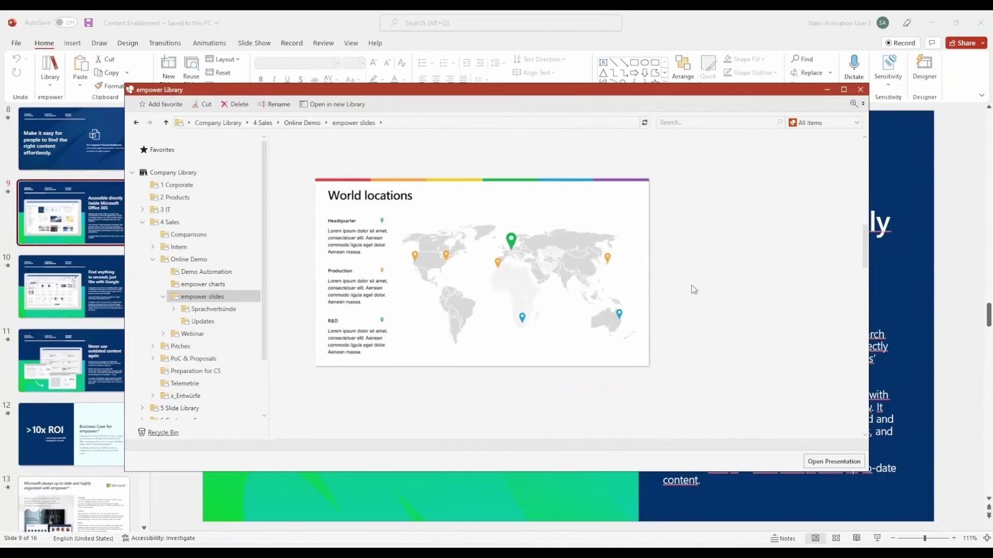
scroll(657, 290, "down", 3)
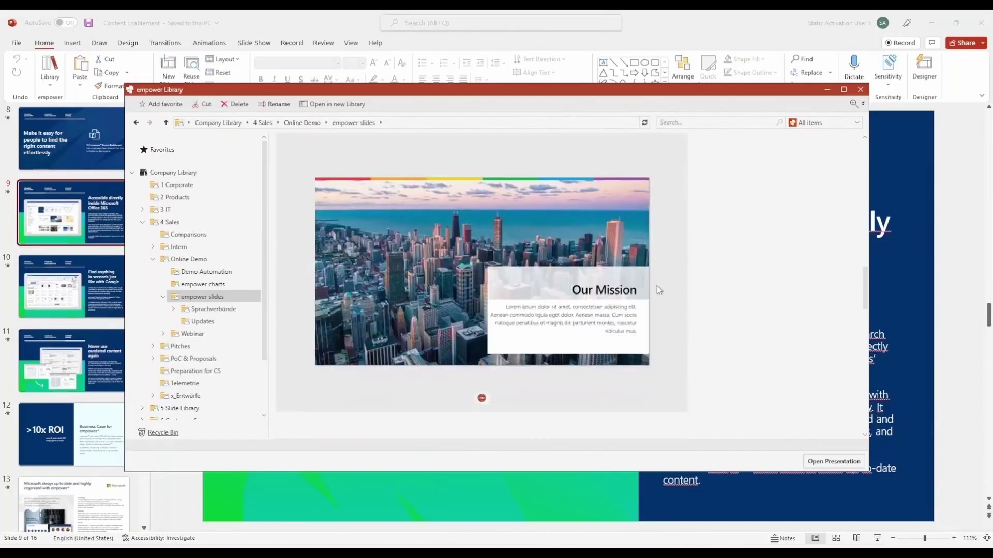
left_click(854, 103)
left_click(827, 142)
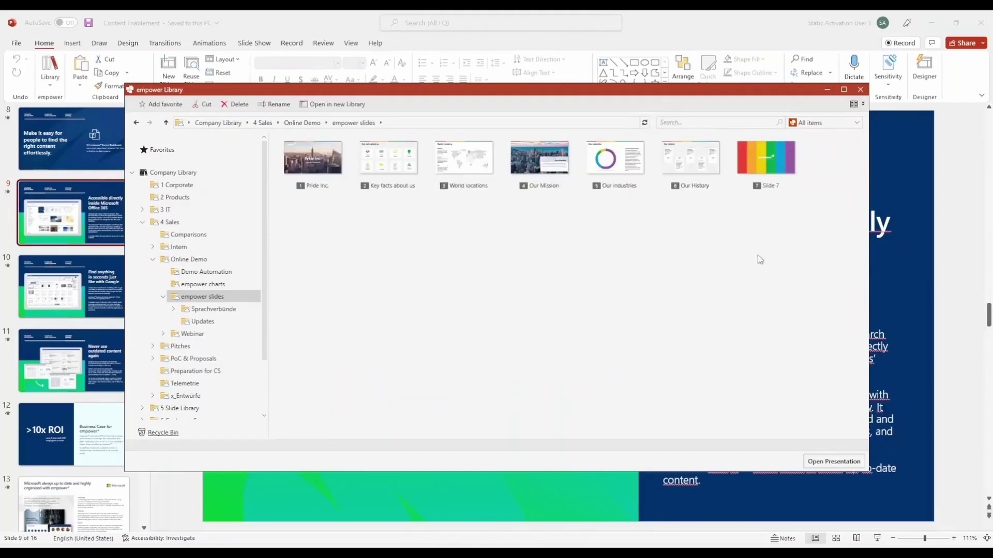
- Open the Pride Inc. presentation, then insert its World locations slide into the deck as slide 10
left_click(833, 461)
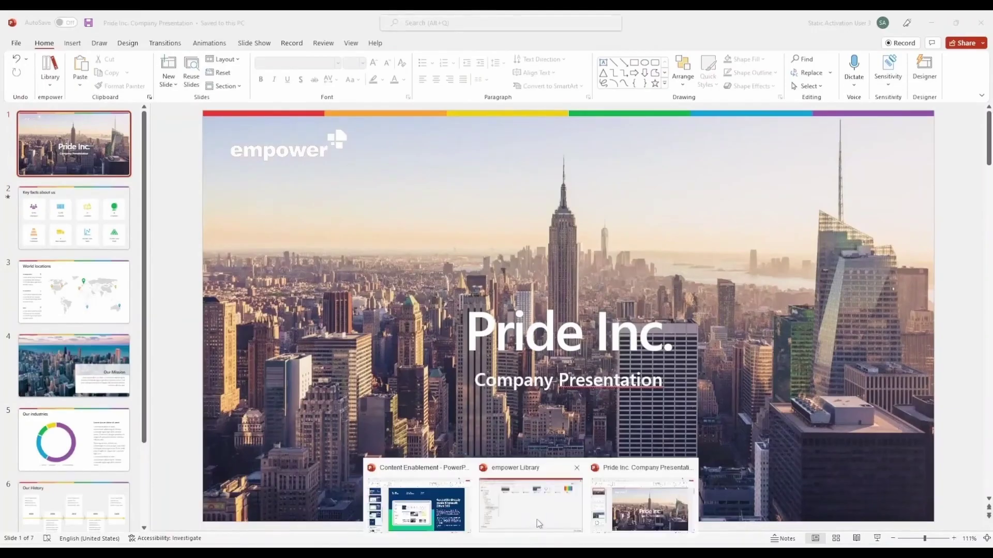
left_click(537, 520)
left_click(476, 160)
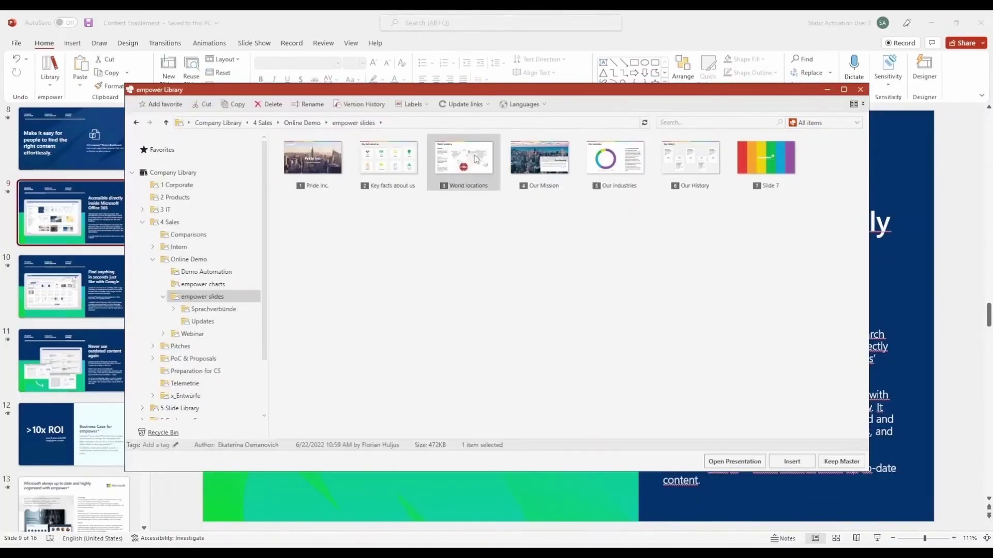
double_click(475, 160)
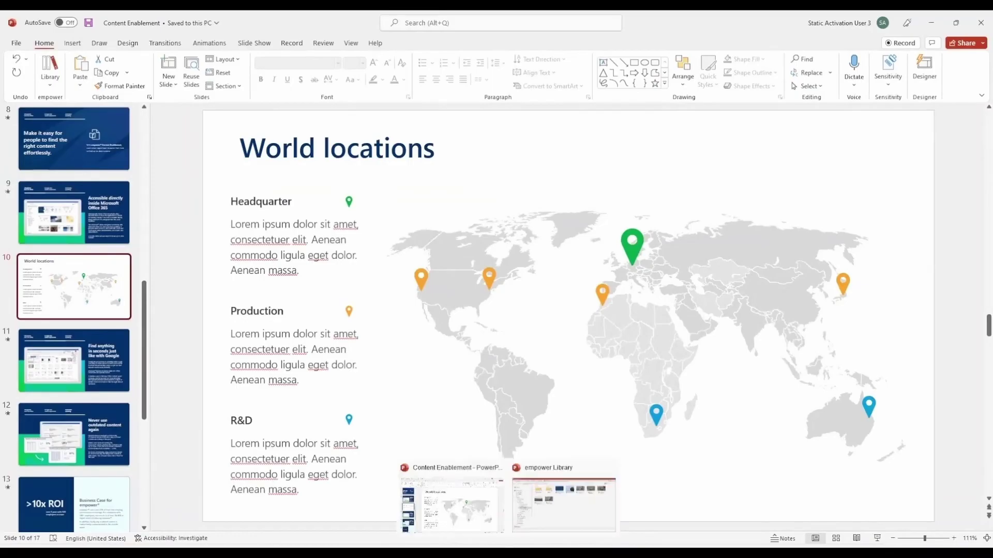
- In the library, browse to 7 SharePoint › SharePointIntegrationTestWebsite › Documents
left_click(503, 547)
left_click(563, 516)
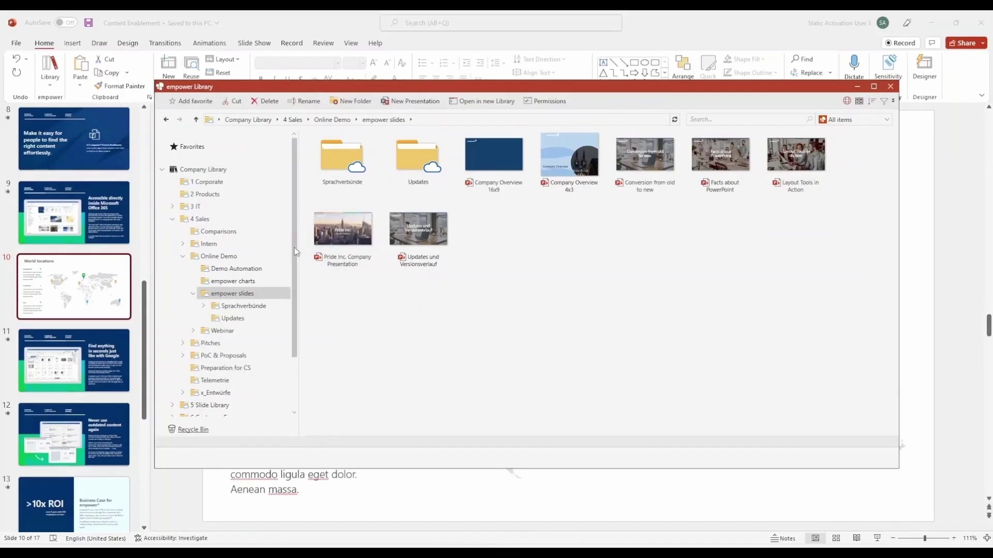
scroll(296, 251, "down", 3)
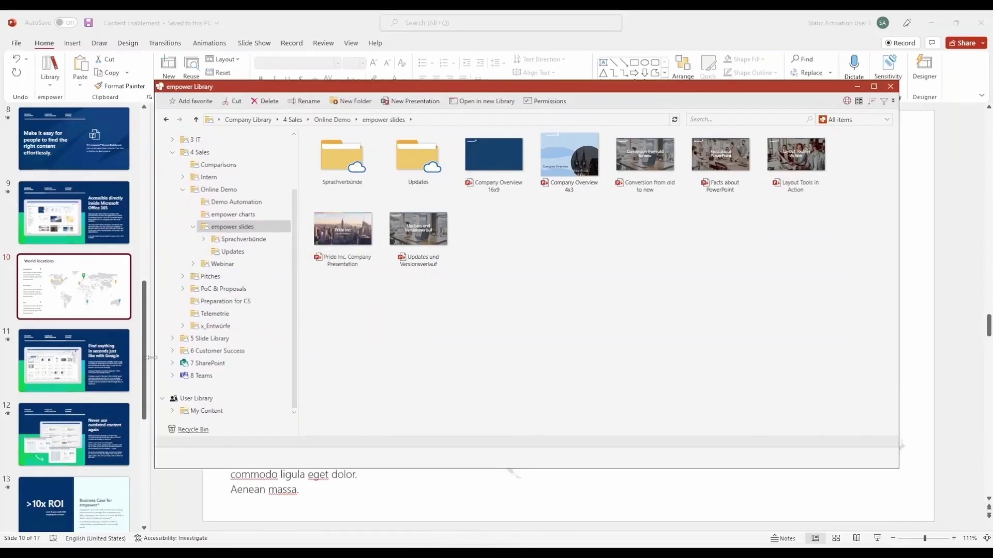
left_click(199, 365)
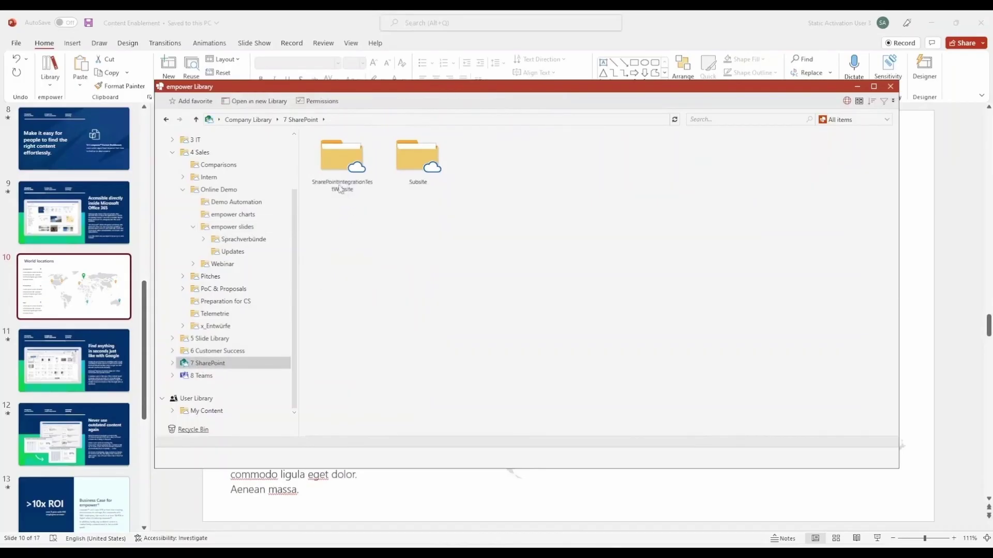
double_click(337, 163)
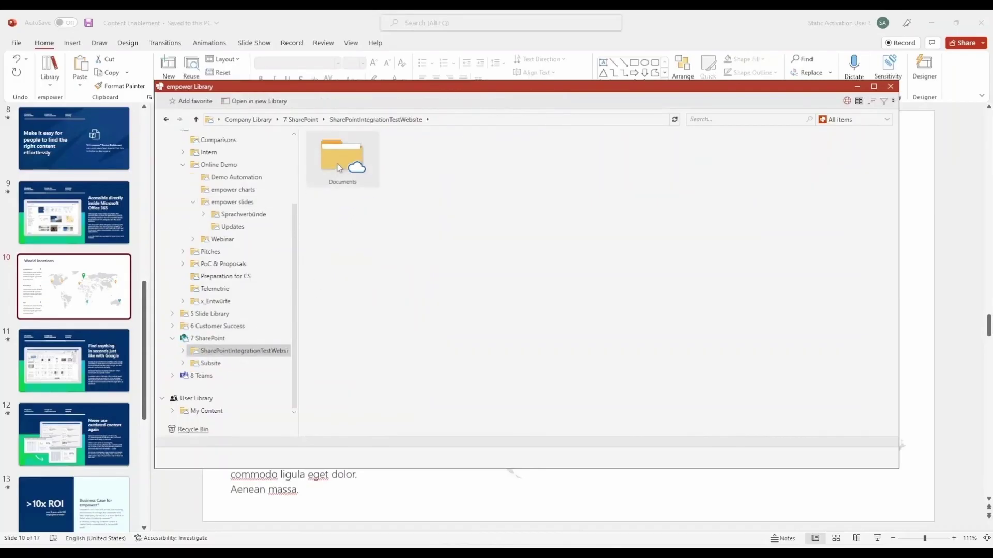
double_click(339, 168)
- Insert the TEST empower suite Brochure's brand-compliance slide into the deck as slide 11
left_click(425, 164)
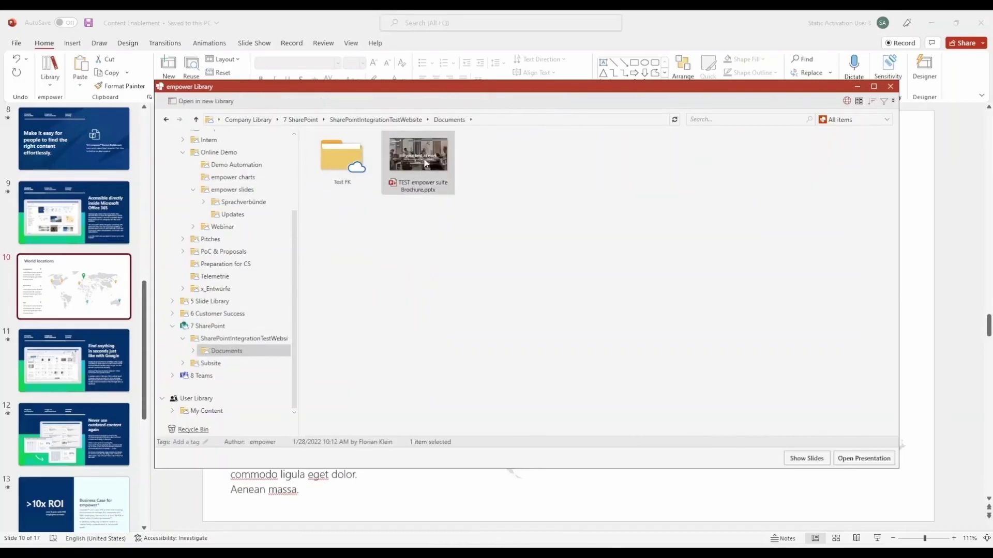
left_click(806, 458)
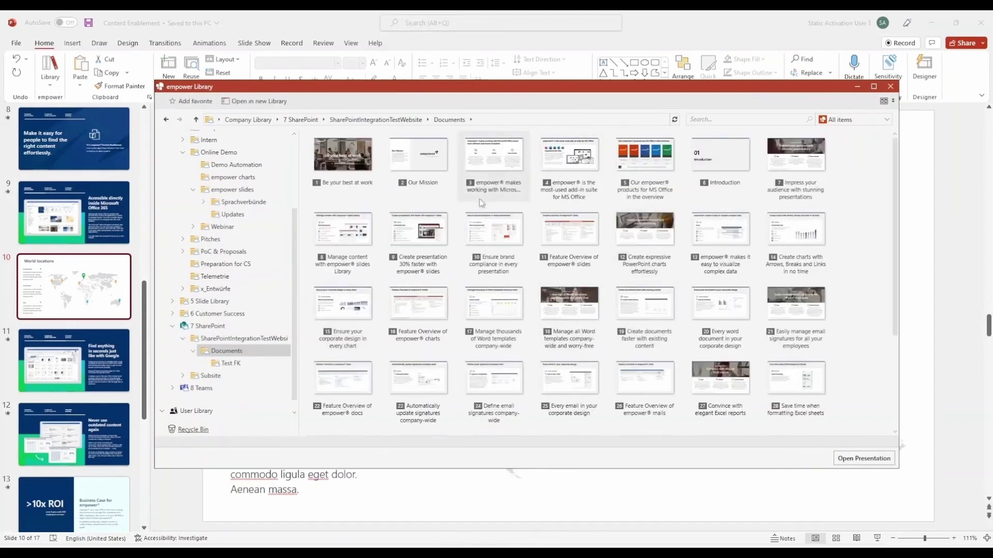
left_click(493, 229)
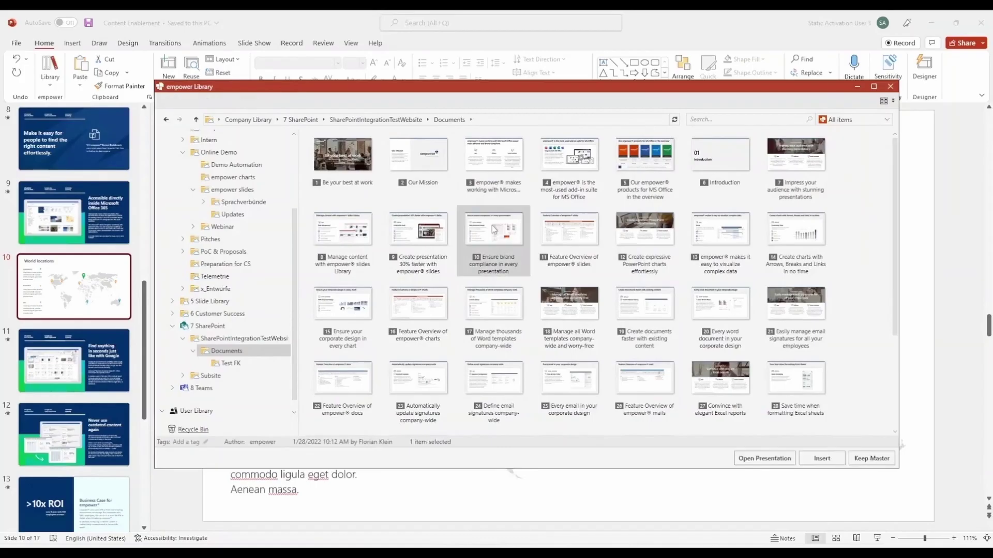
left_click(818, 460)
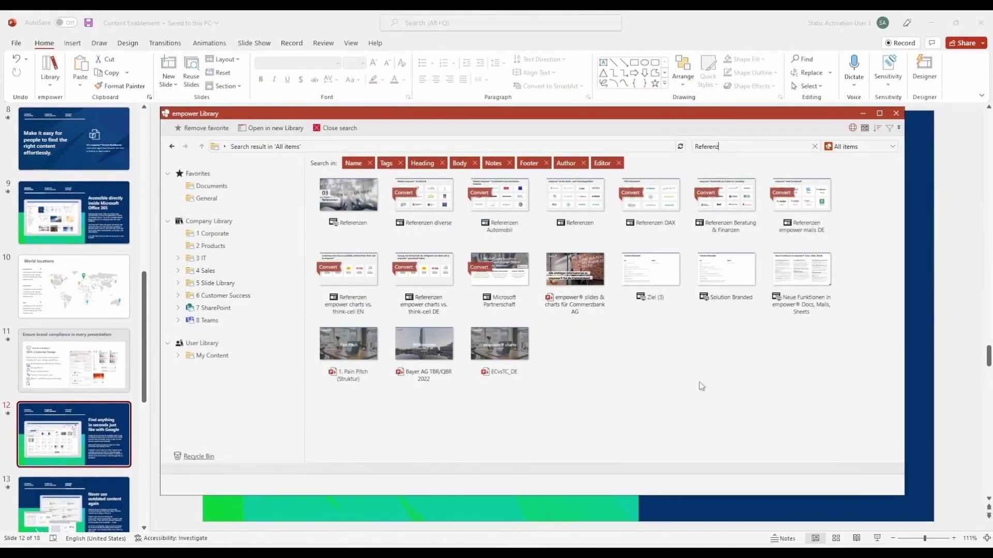
- Replace the Referenz search term with 'cloud' and run the library search
key("ctrl+a")
type("cloud")
key("Return")
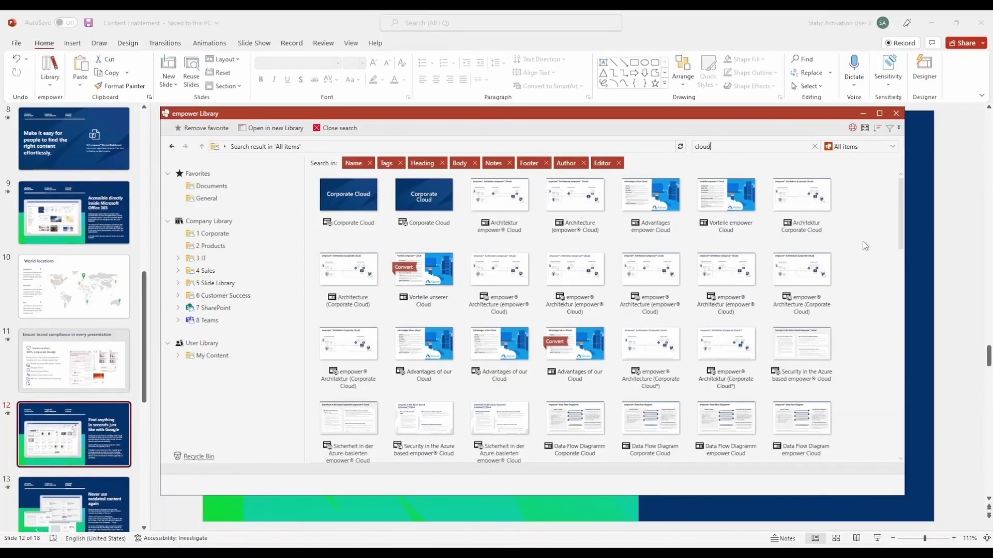
- Filter the cloud results to slides only, in German
scroll(863, 245, "down", 4)
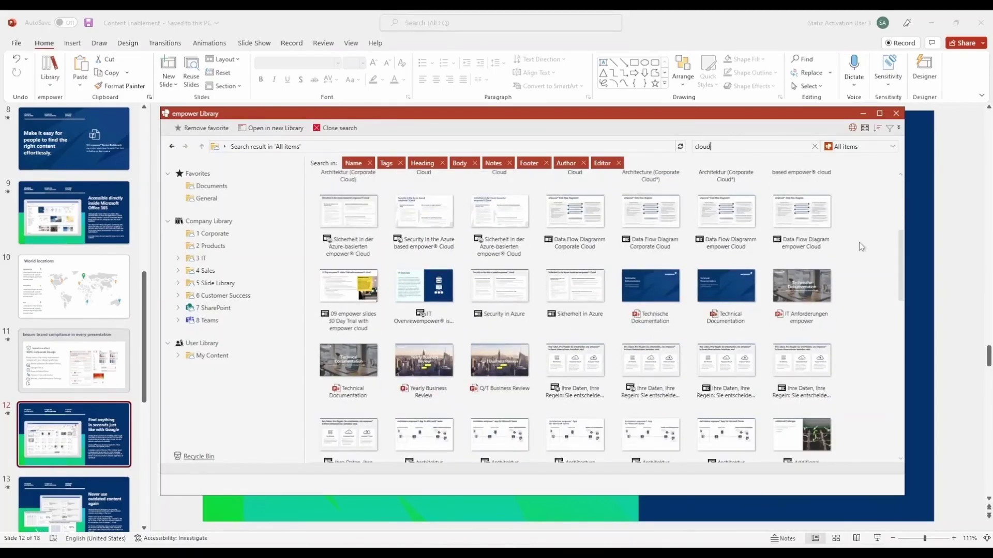
left_click(889, 127)
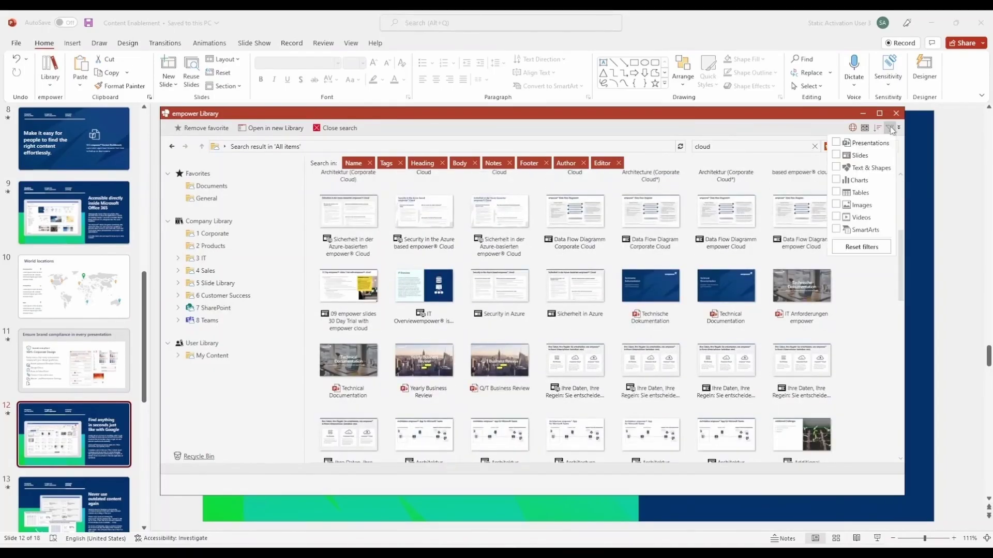
left_click(836, 156)
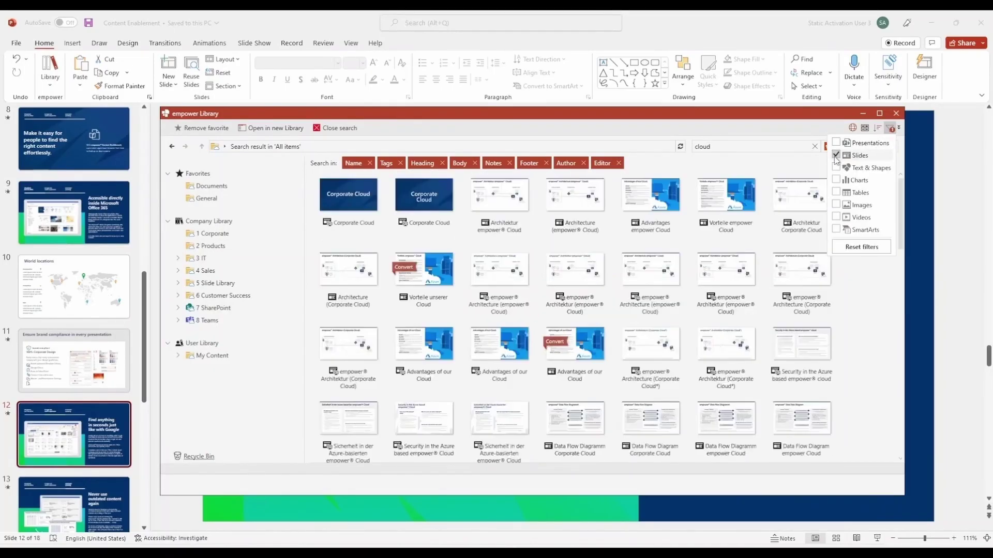
left_click(849, 311)
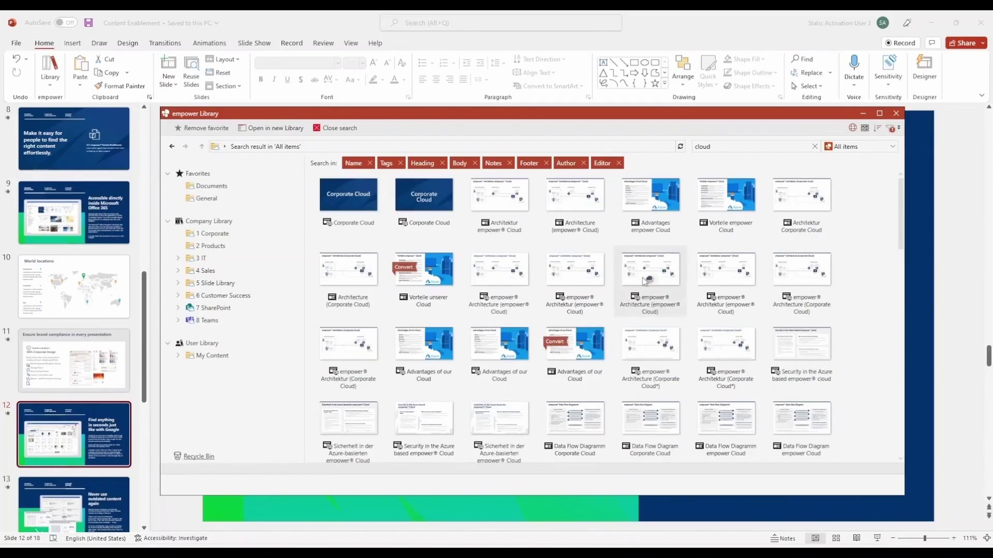
mouse_move(586, 280)
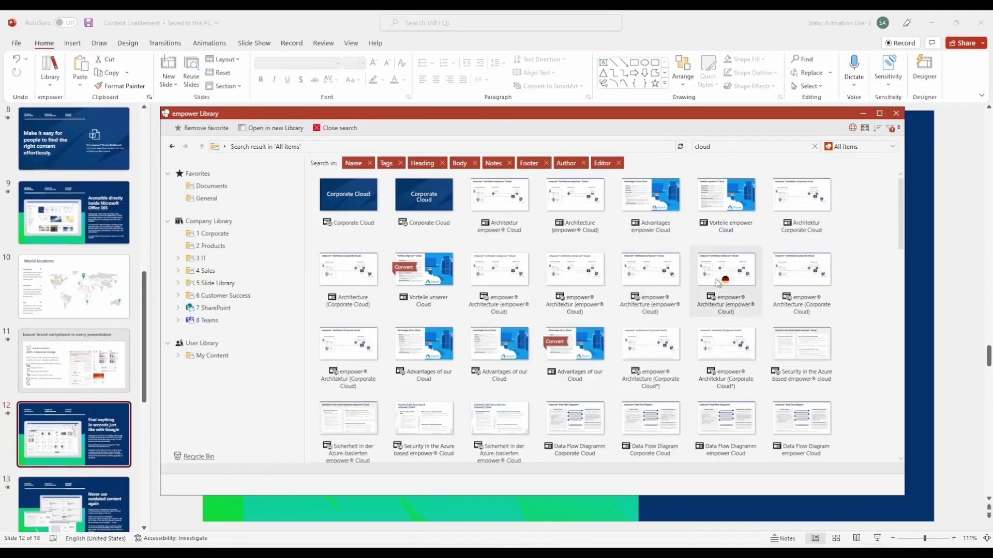
left_click(853, 129)
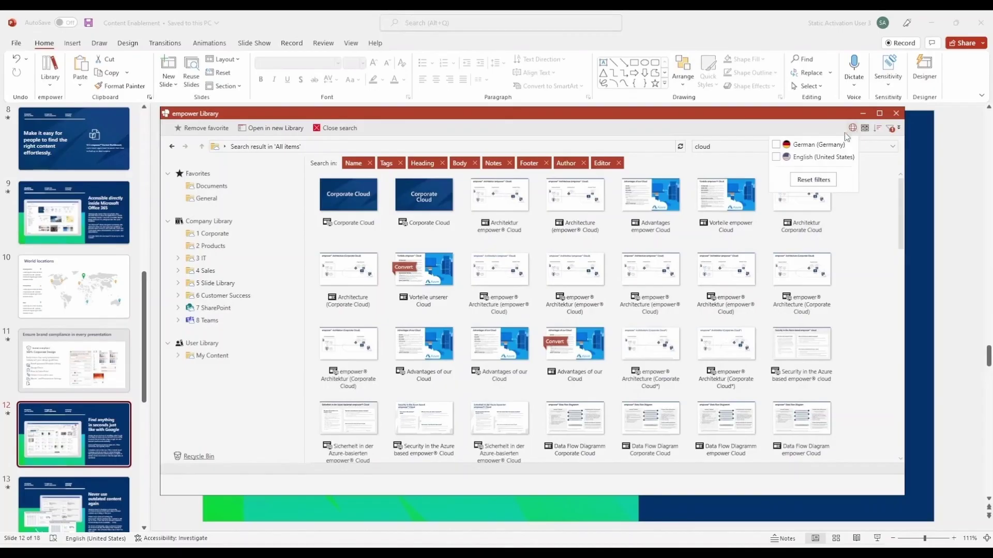
left_click(777, 146)
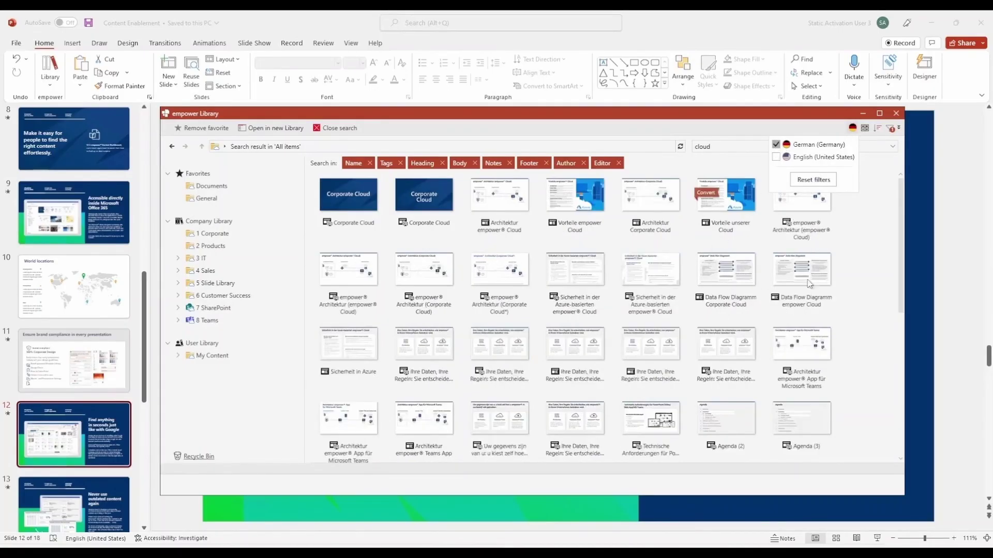
left_click(851, 270)
- Sort the results by Last change, descending, viewing them in XL Tiles then back in Tiles
mouse_move(805, 276)
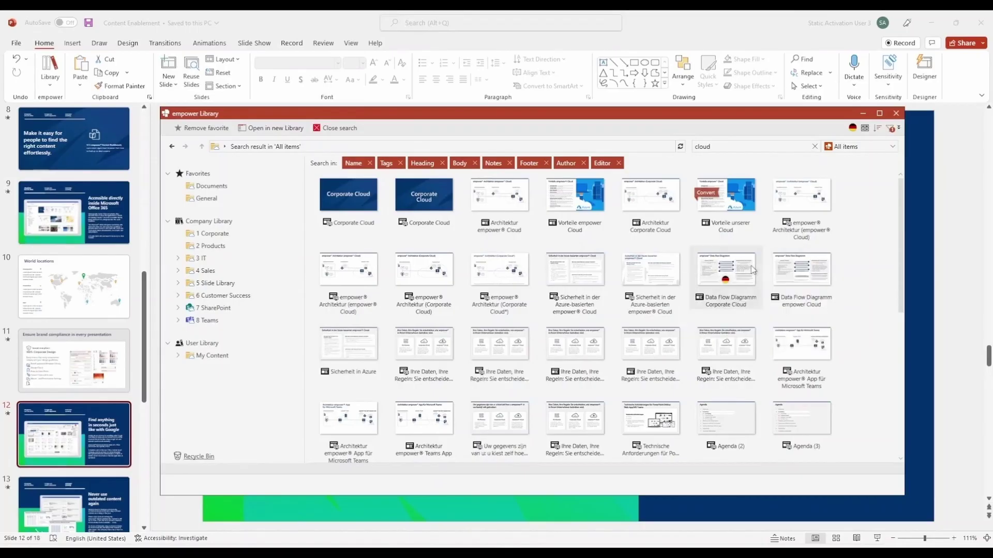
mouse_move(637, 291)
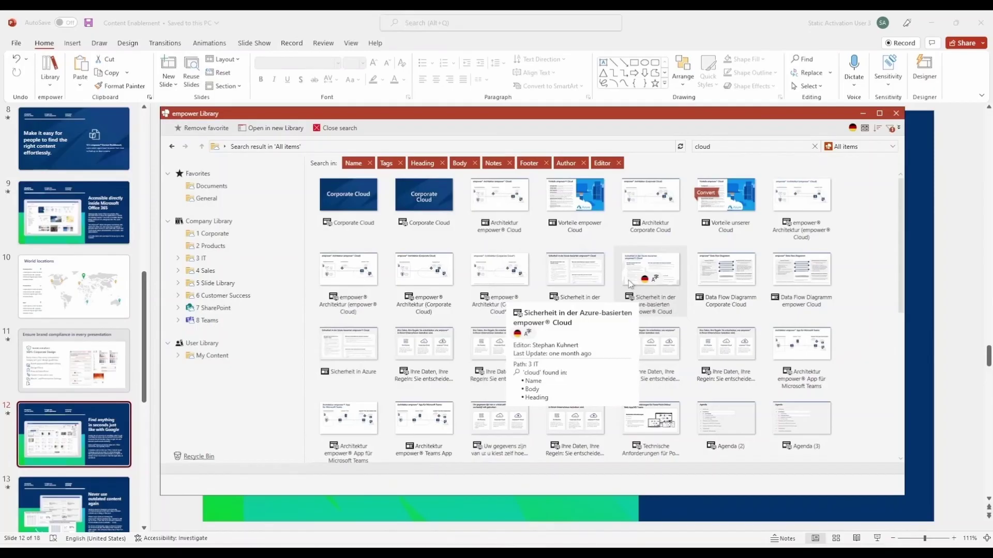
left_click(865, 129)
left_click(843, 154)
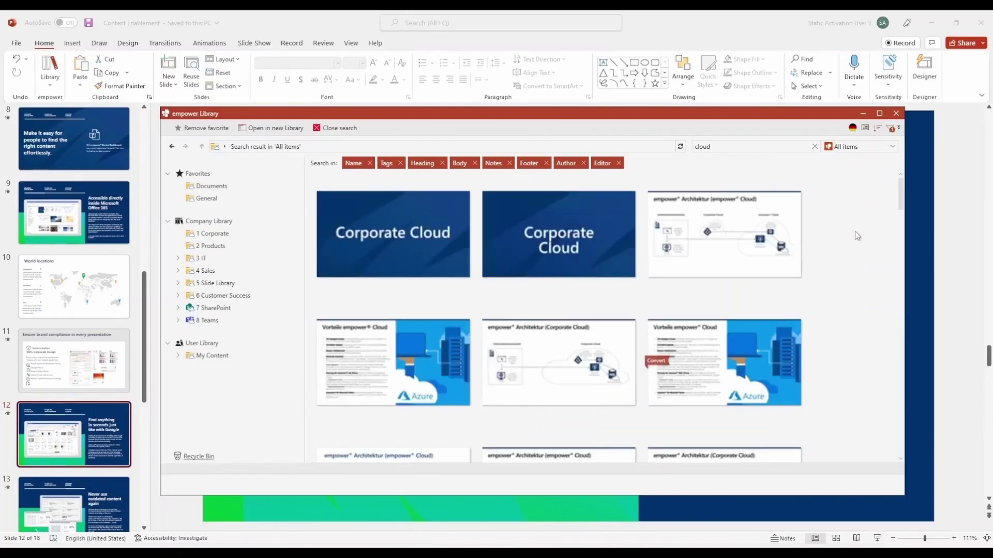
scroll(854, 231, "down", 1)
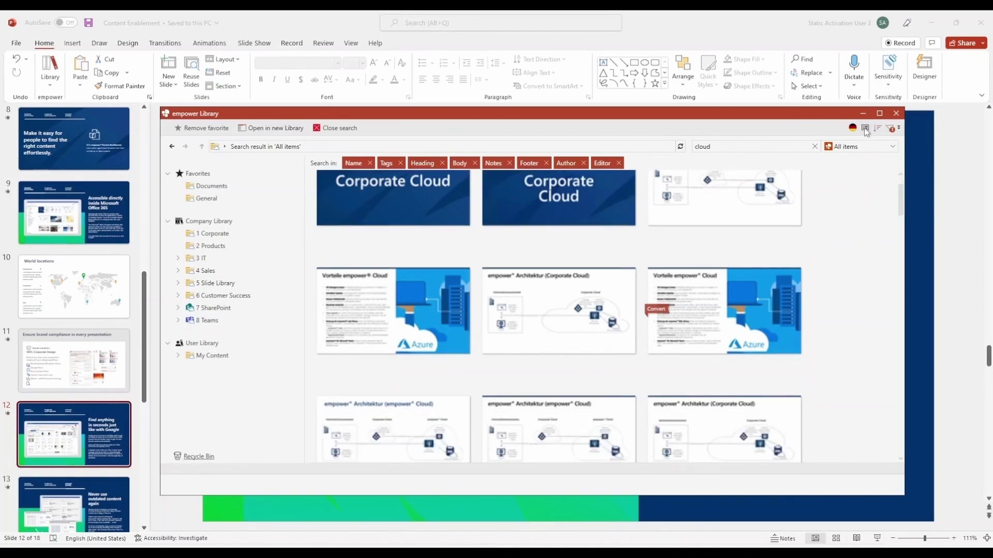
left_click(878, 129)
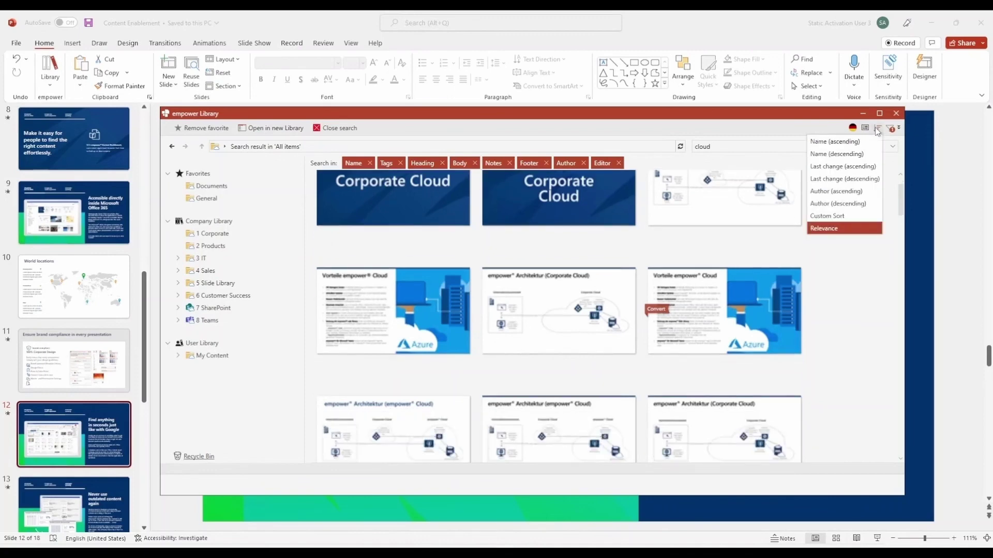
left_click(860, 179)
left_click(865, 128)
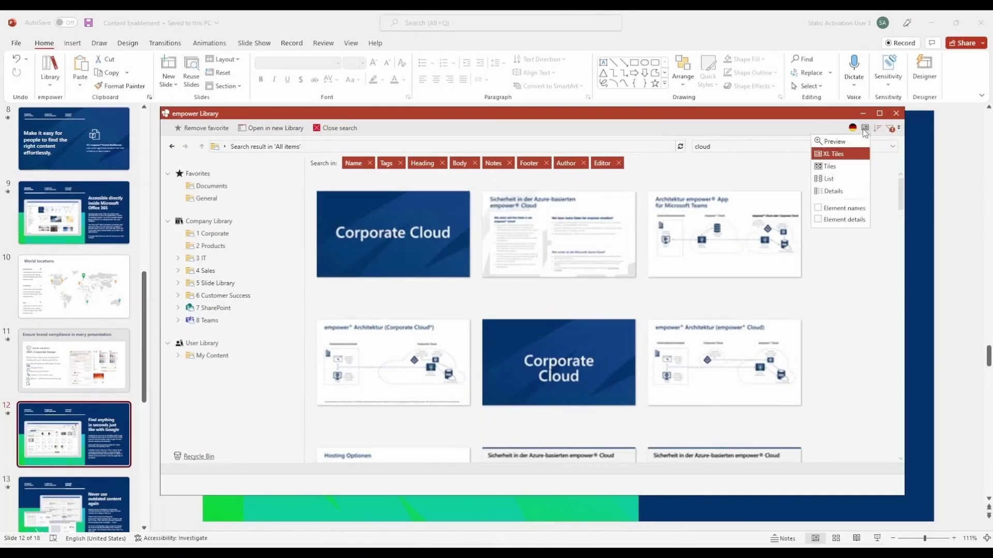
left_click(845, 170)
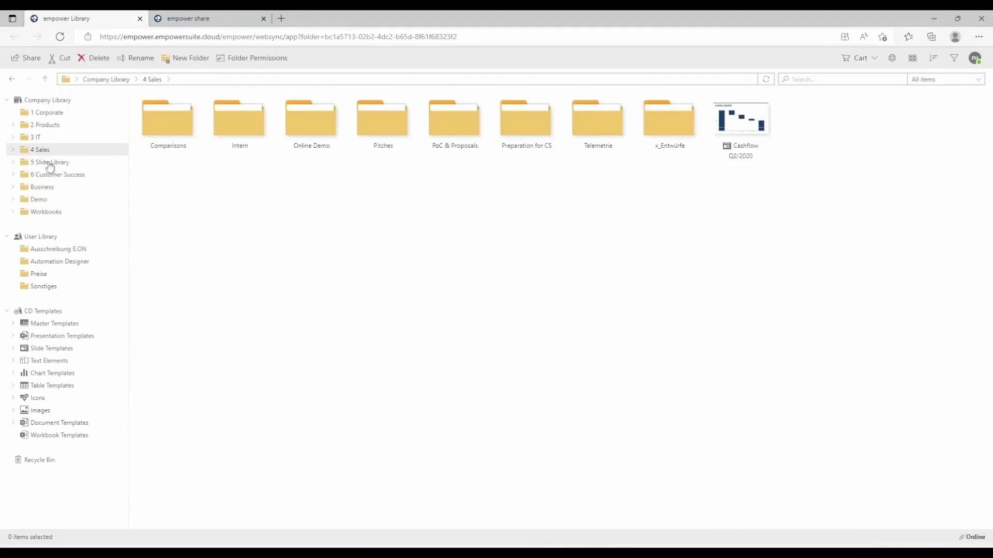
- Browse to 5 Slide Library › 2 Products and open the empower suite Broschüre's context menu
left_click(49, 164)
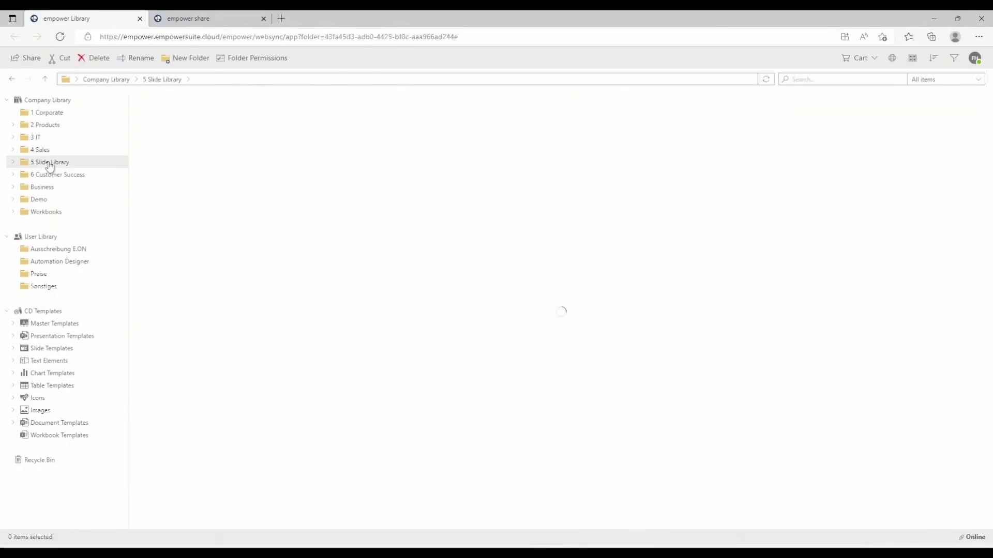
left_click(50, 129)
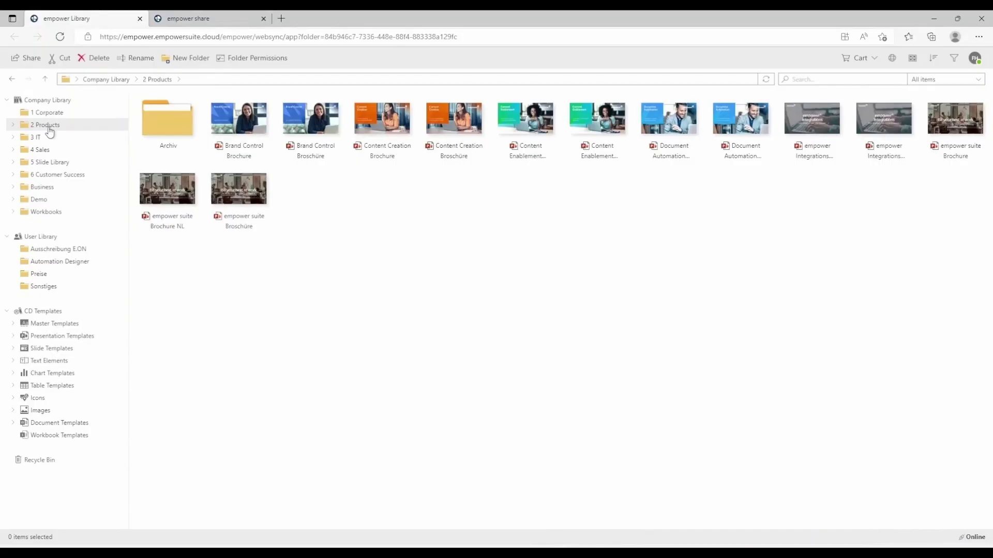
right_click(253, 185)
mouse_move(284, 193)
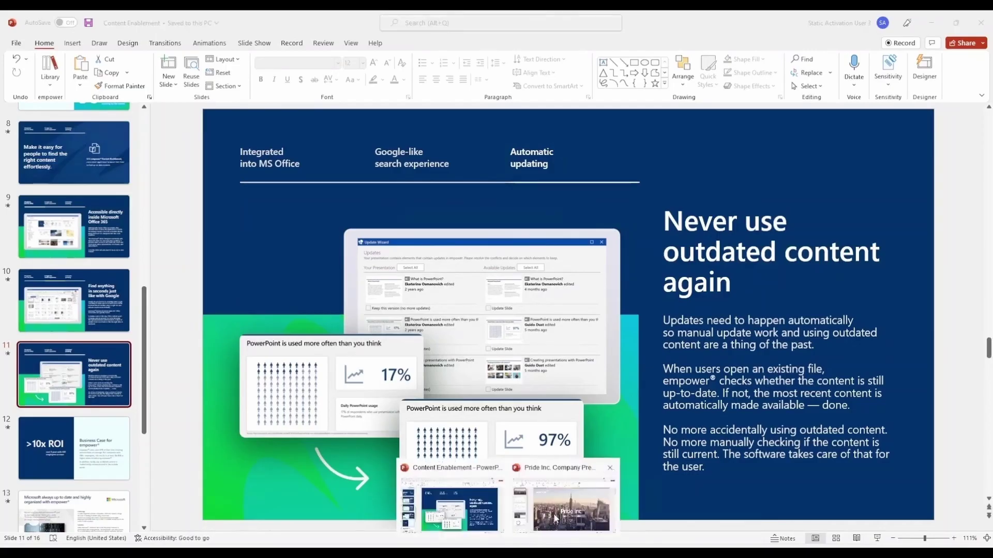
- Save the Pride Inc. presentation to User Library › My Content › Slides via Library › Save
left_click(551, 510)
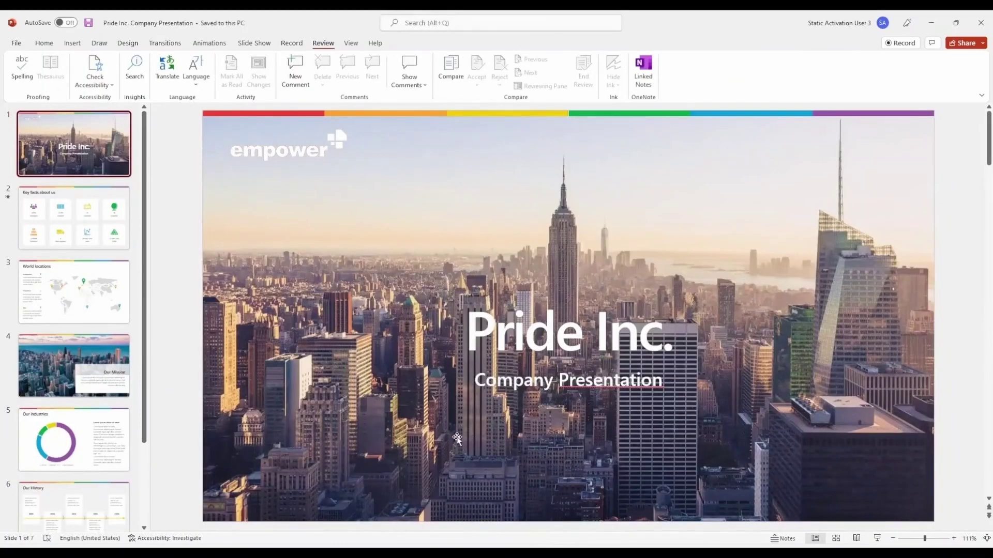
left_click(51, 44)
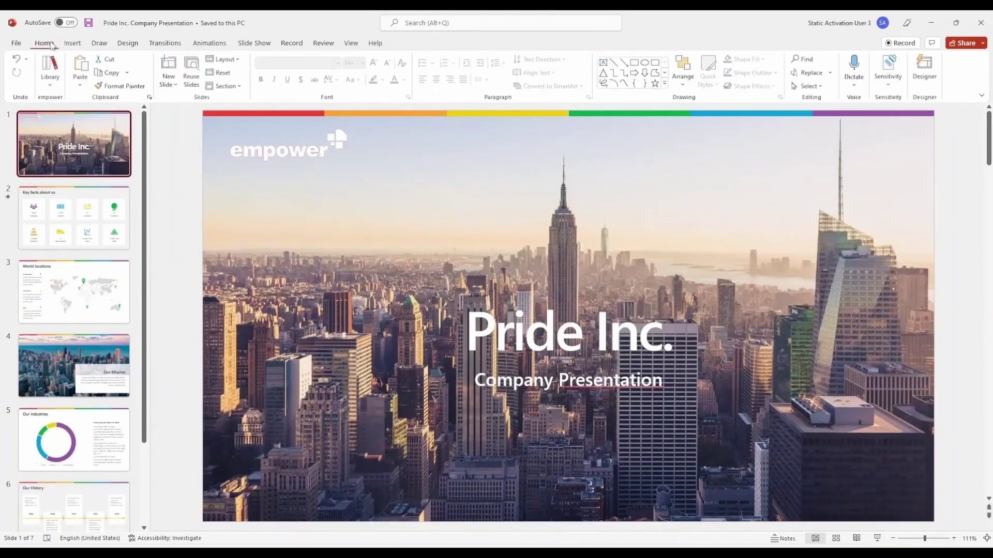
left_click(51, 78)
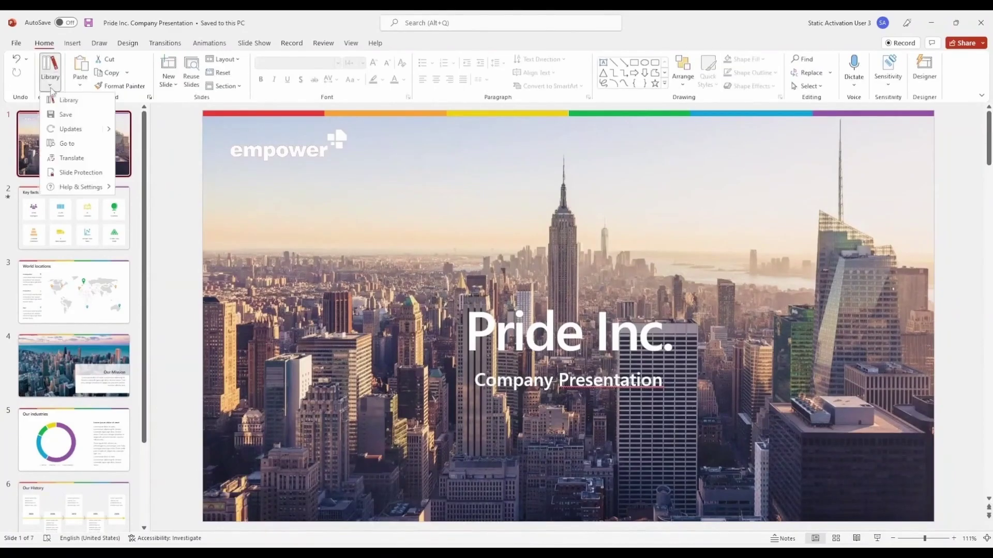
left_click(68, 115)
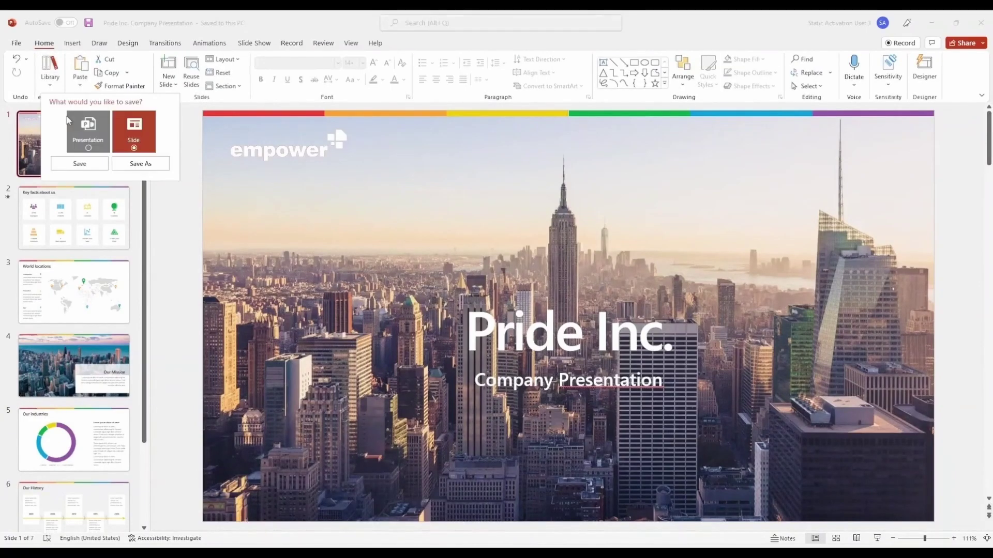
left_click(88, 136)
left_click(140, 164)
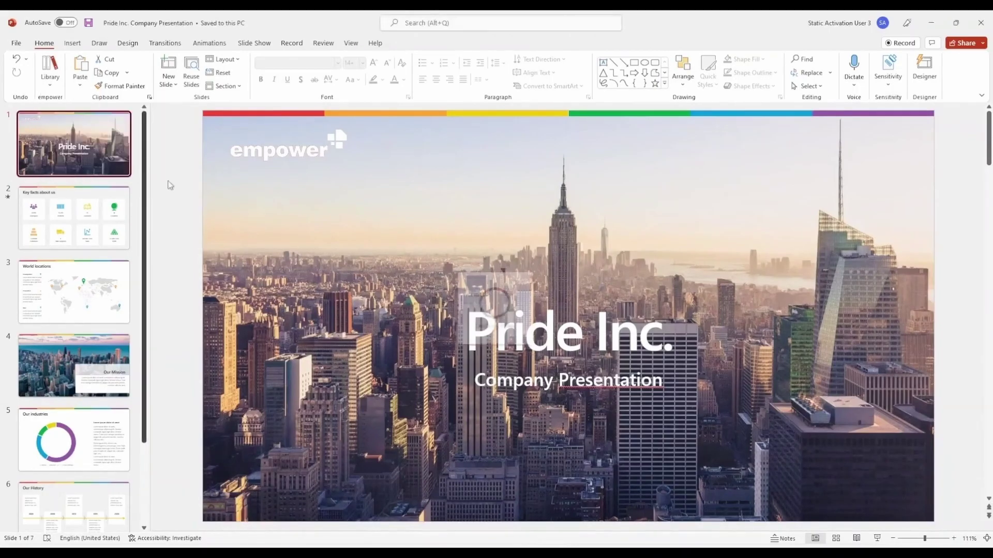
left_click(363, 336)
double_click(494, 235)
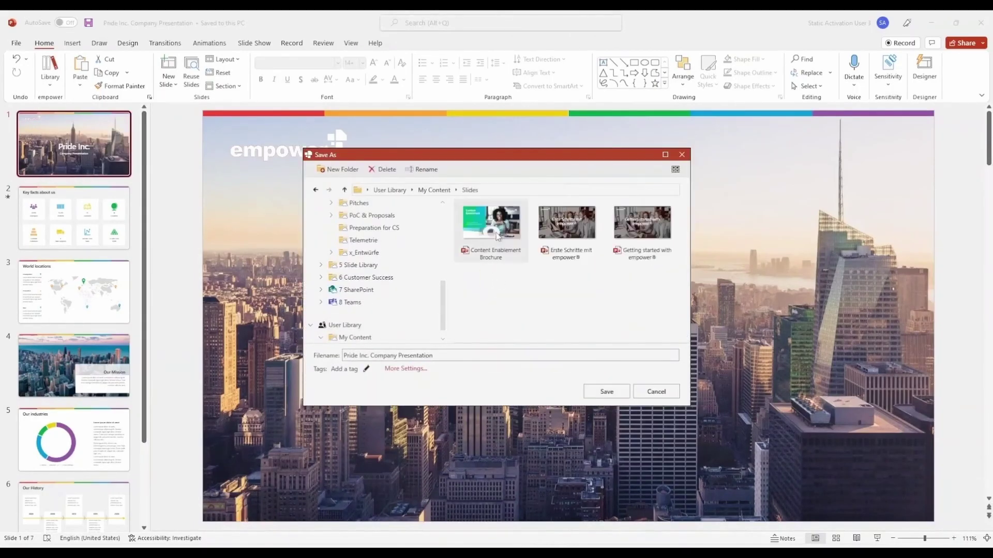
left_click(608, 394)
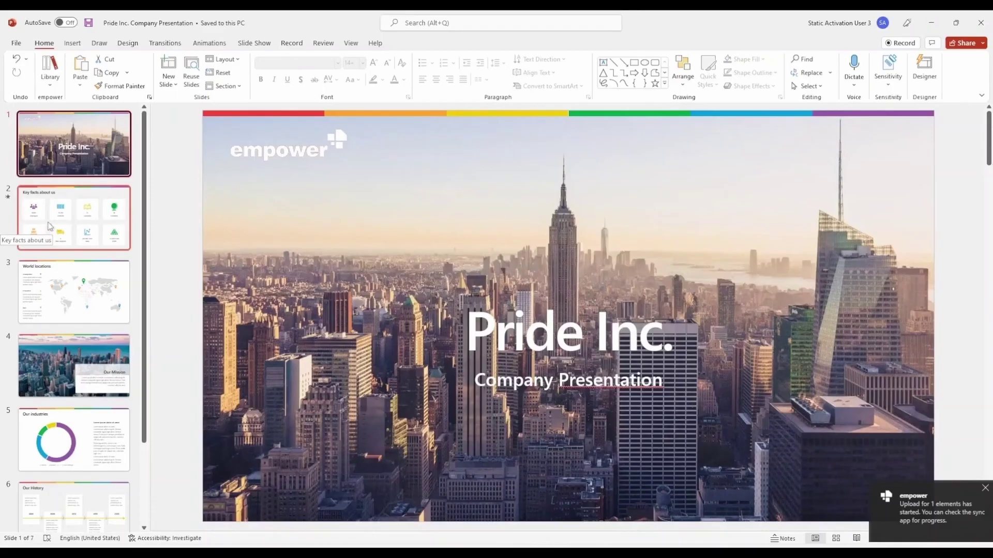
- Go to slide 2, Key facts about us, and focus the slide canvas
left_click(50, 226)
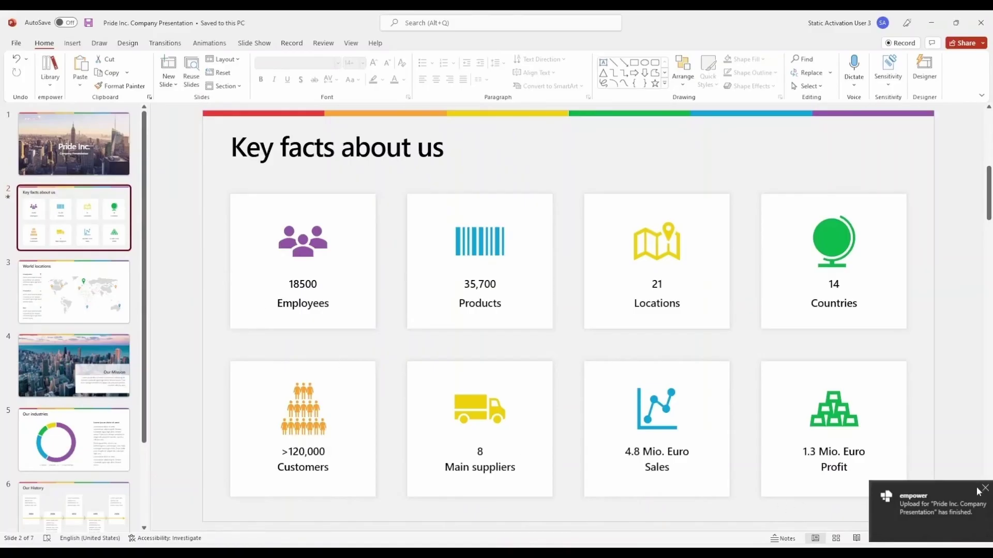
left_click(219, 310)
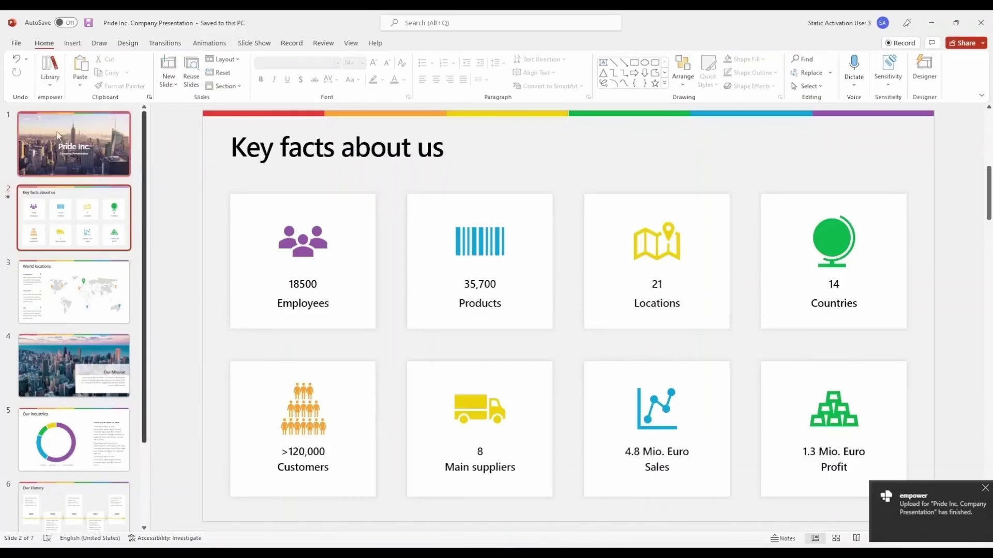
- Use Library > Go to on the Key facts about us slide to open its source folder
left_click(50, 89)
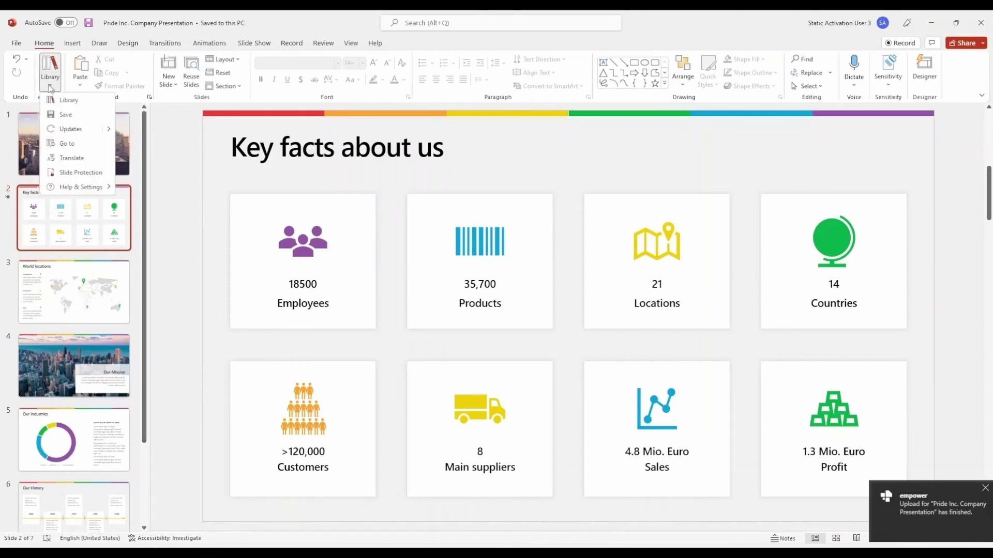
left_click(65, 147)
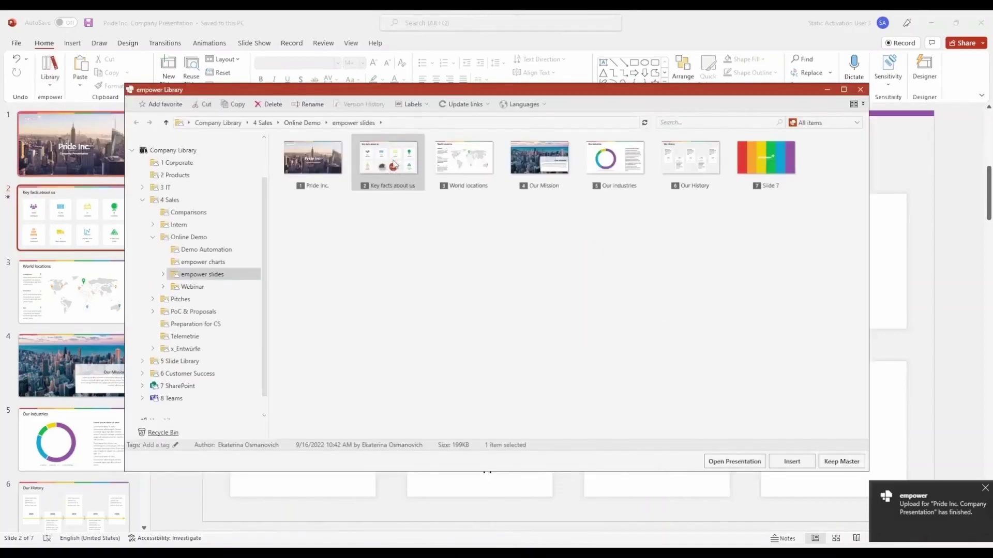
mouse_move(399, 167)
- Open the version history of the Key facts about us slide and move the window aside
right_click(404, 161)
left_click(352, 225)
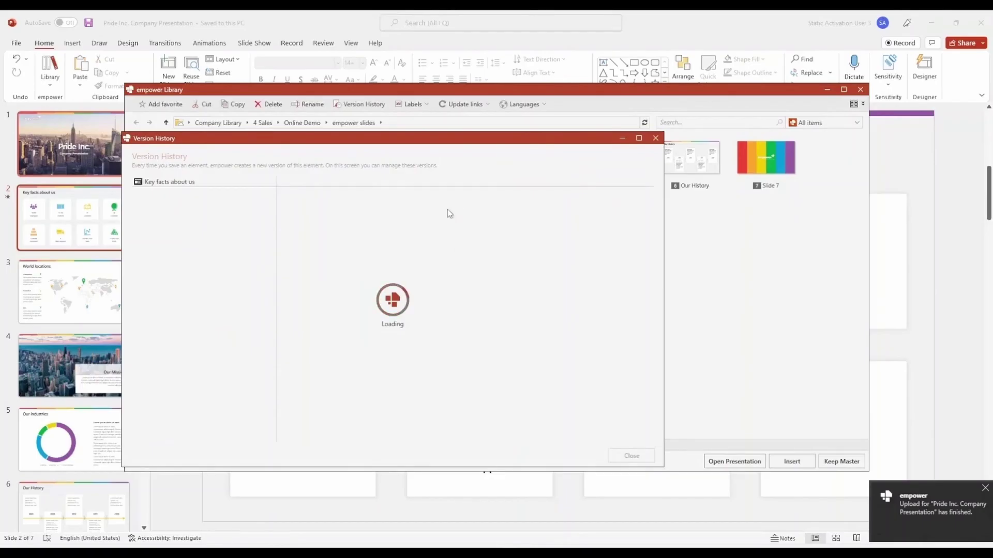
left_click_drag(466, 135, 517, 106)
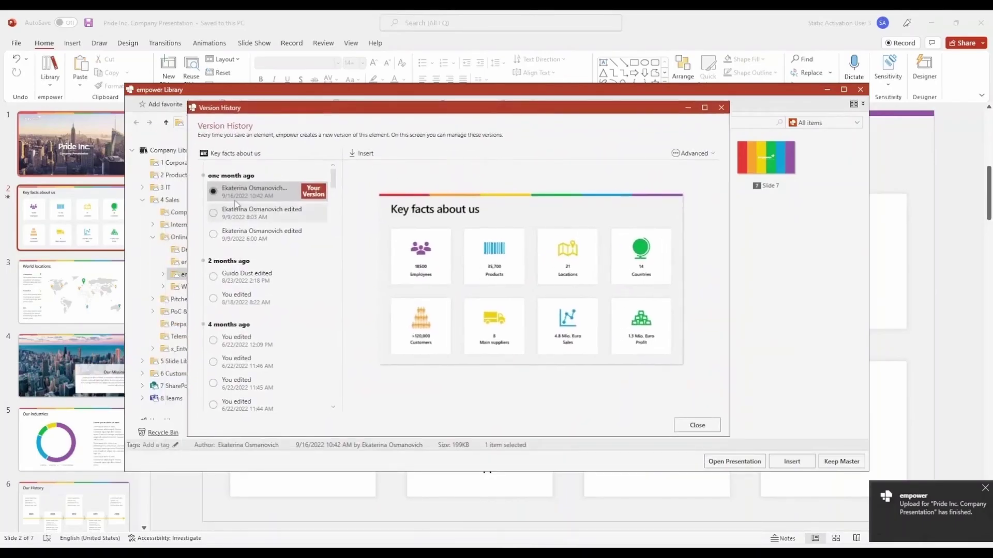
- Compare the 9/9/2022 version with the current one, highlighting the differences
left_click(270, 218)
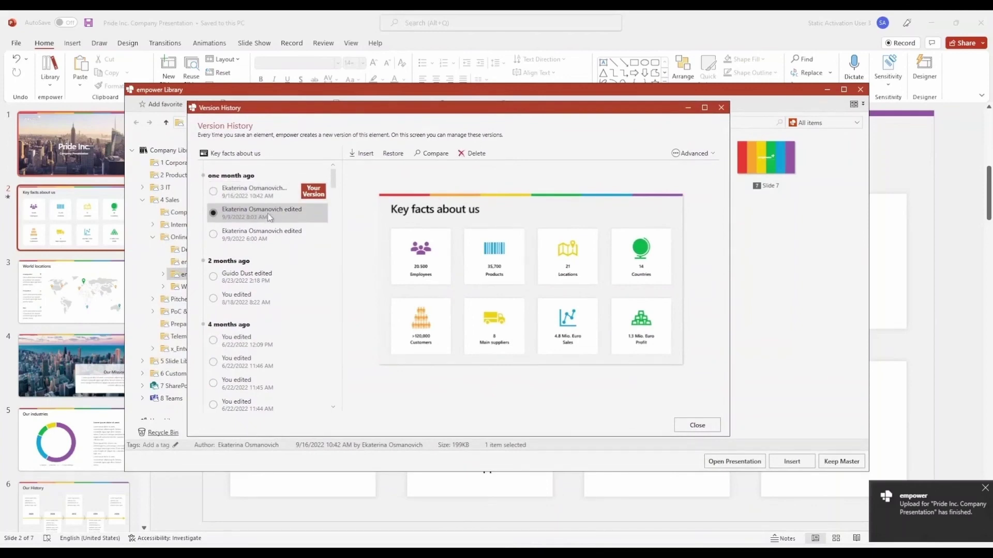
left_click(264, 237)
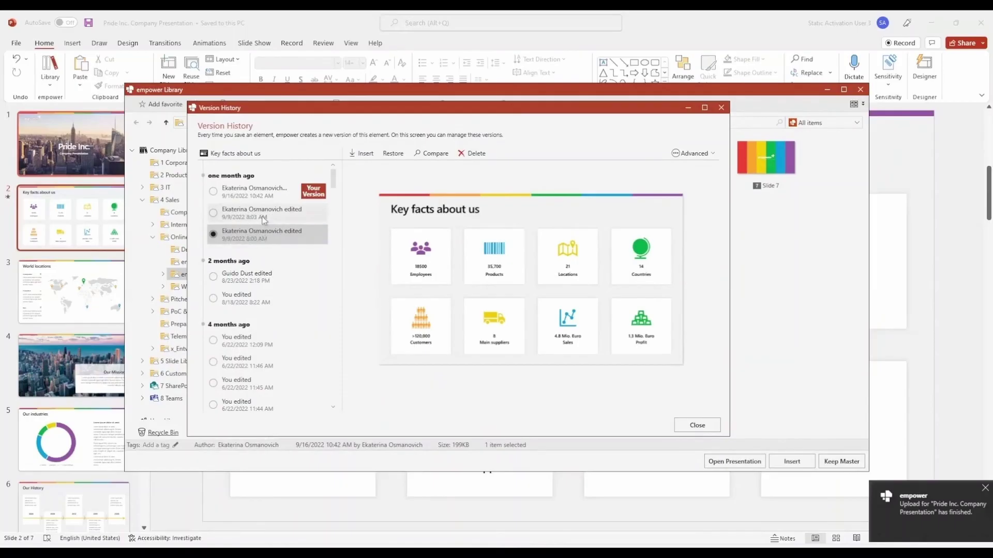
left_click(264, 219)
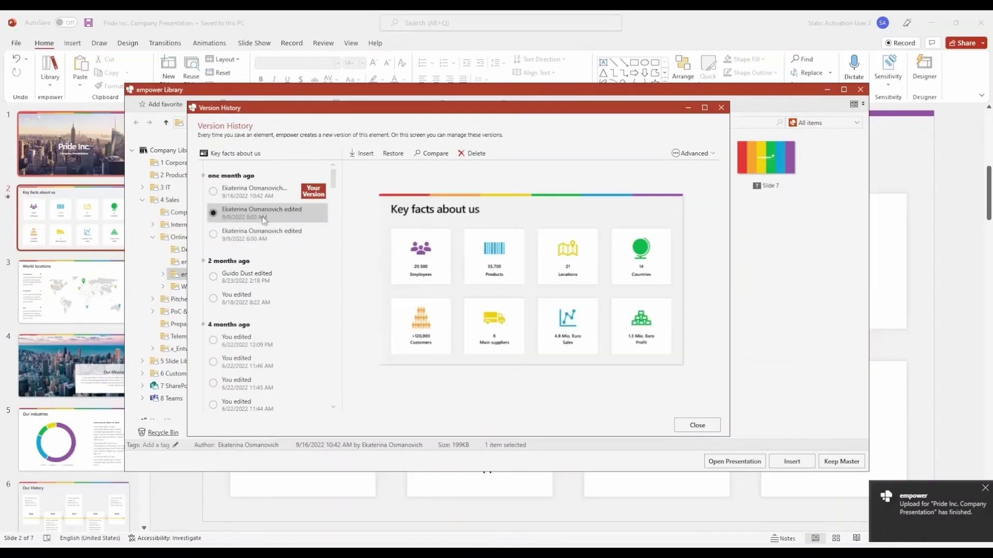
left_click(438, 155)
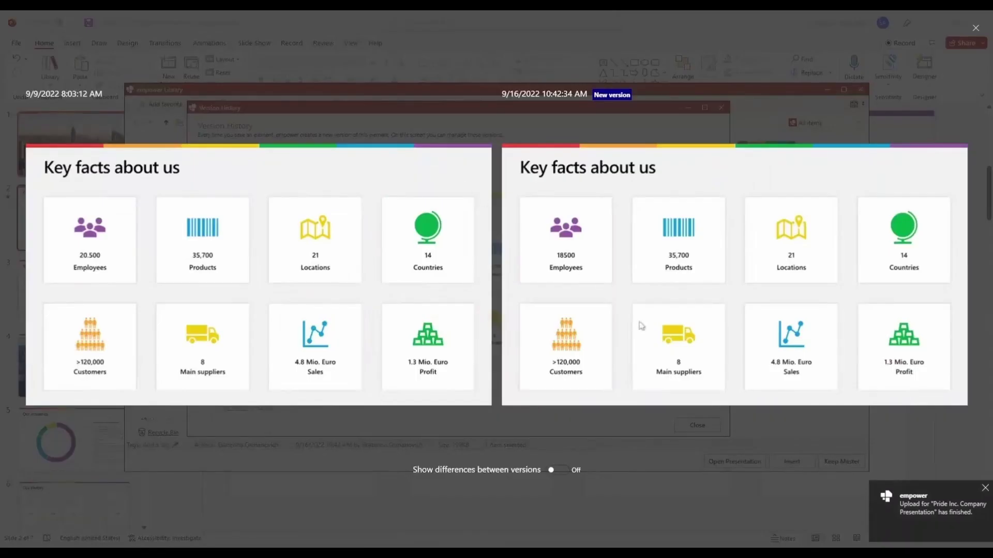
left_click(559, 471)
left_click(976, 29)
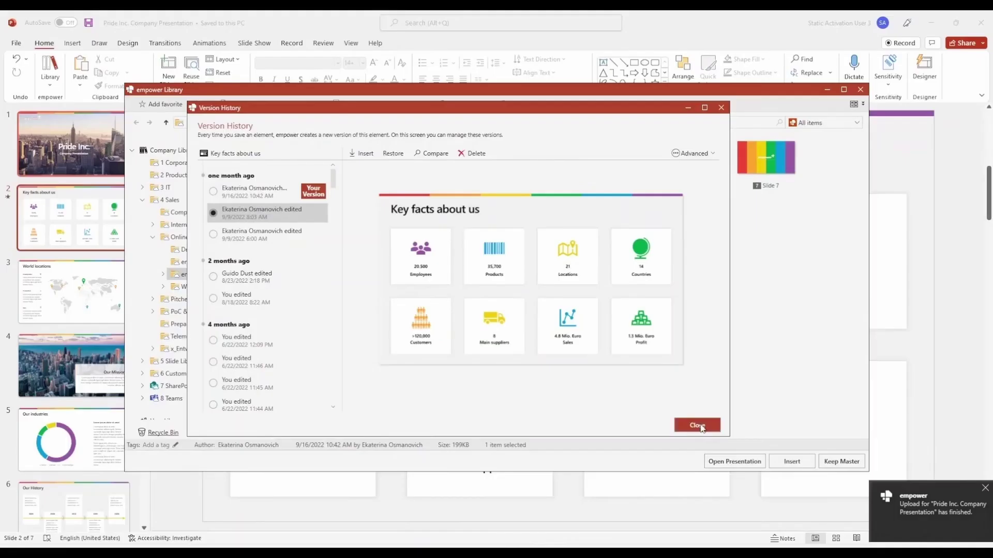
- Force-update every linked copy of the Key facts about us slide with the 25500-employee edit
left_click(700, 426)
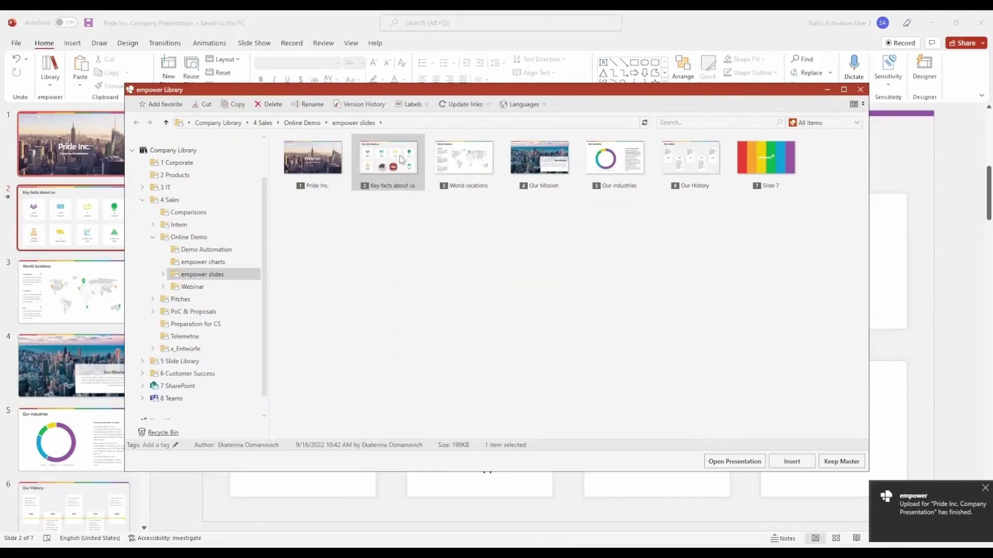
right_click(401, 159)
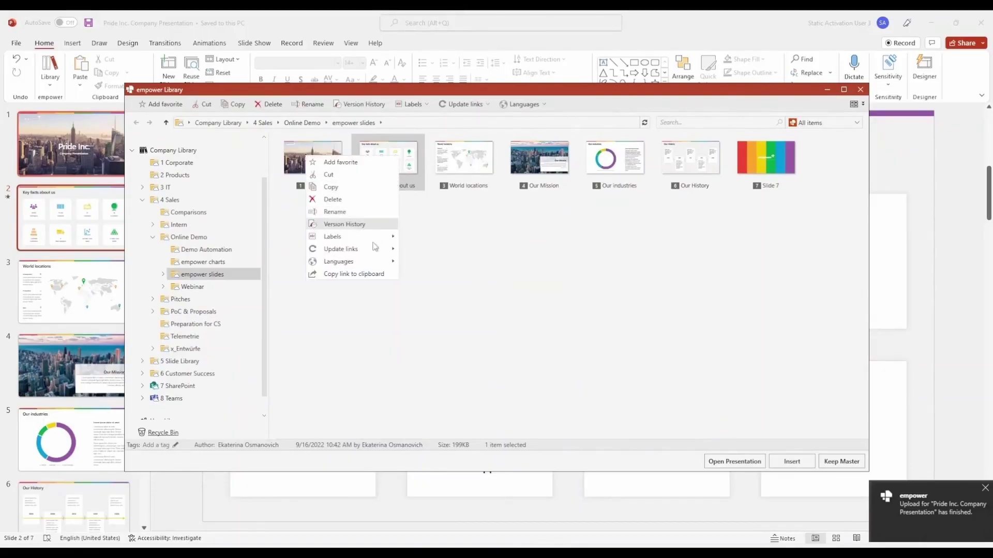
mouse_move(374, 253)
left_click(282, 251)
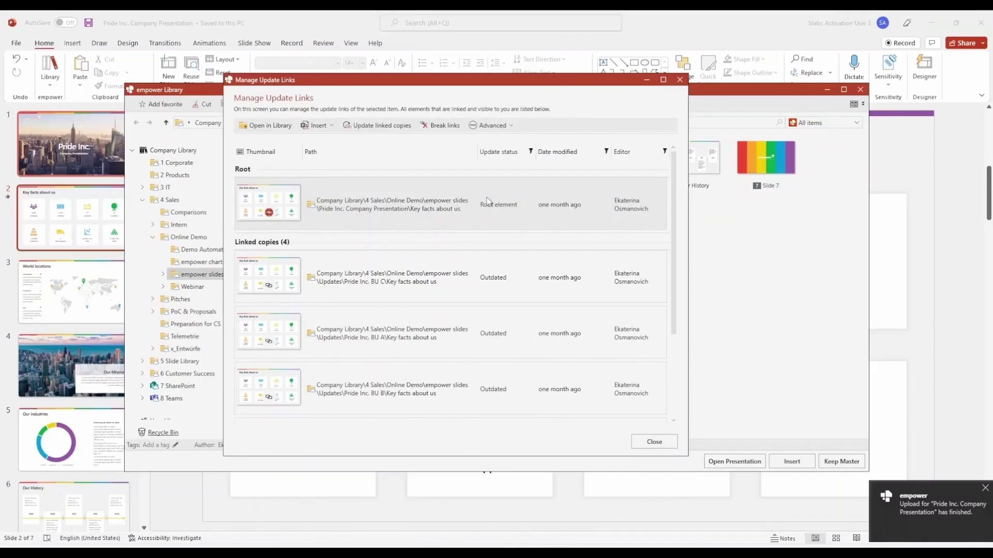
left_click(383, 126)
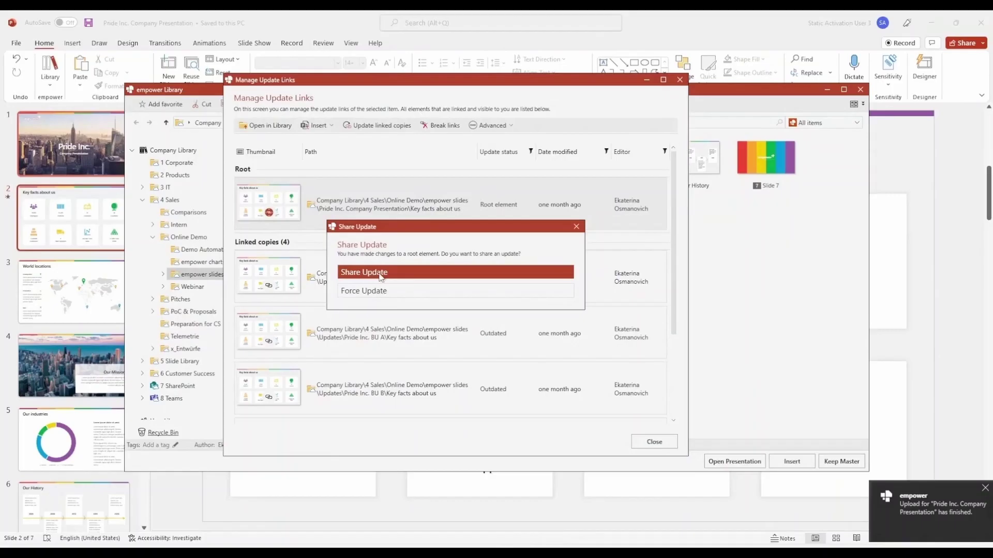
left_click(371, 292)
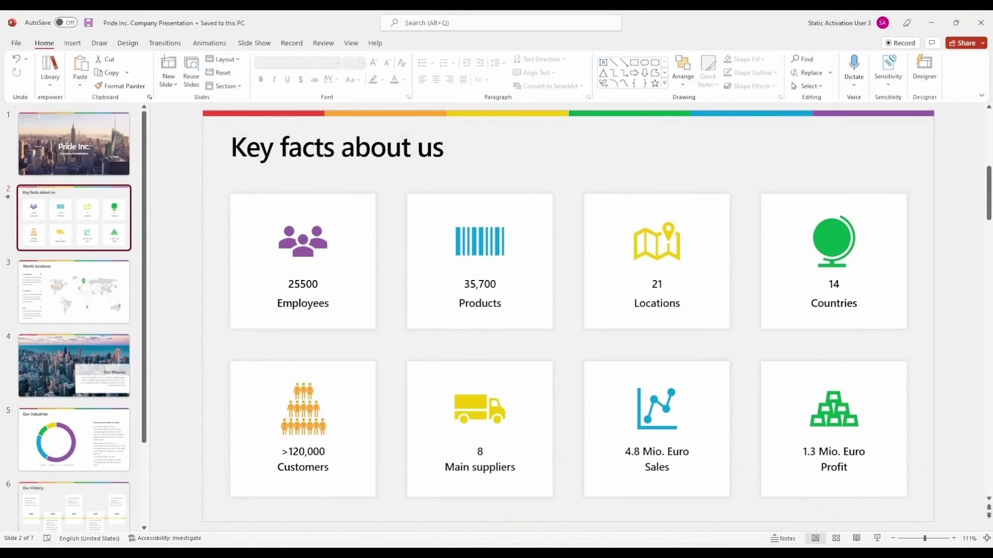
- Browse to the Desktop with Win+E and open the Company Presentation file
key("super+e")
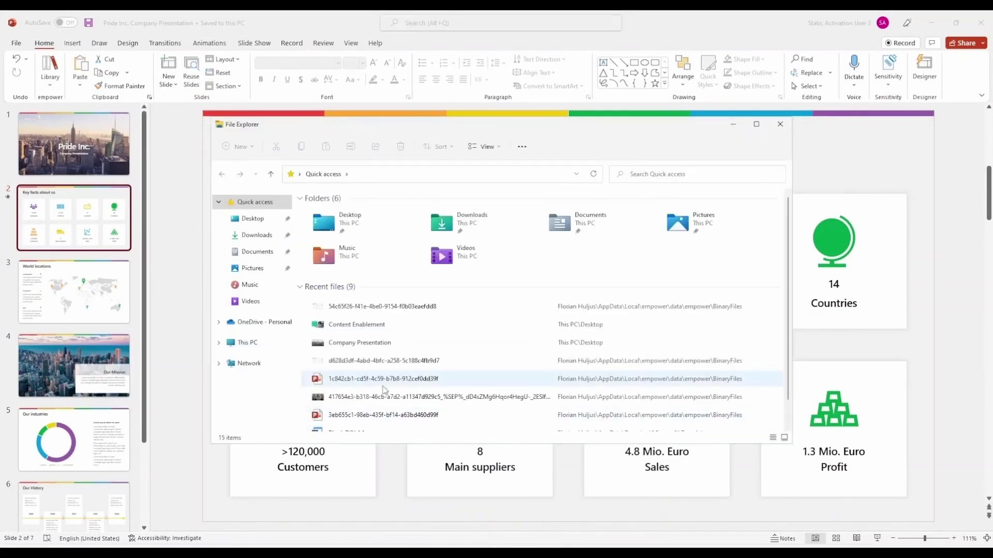
left_click(252, 219)
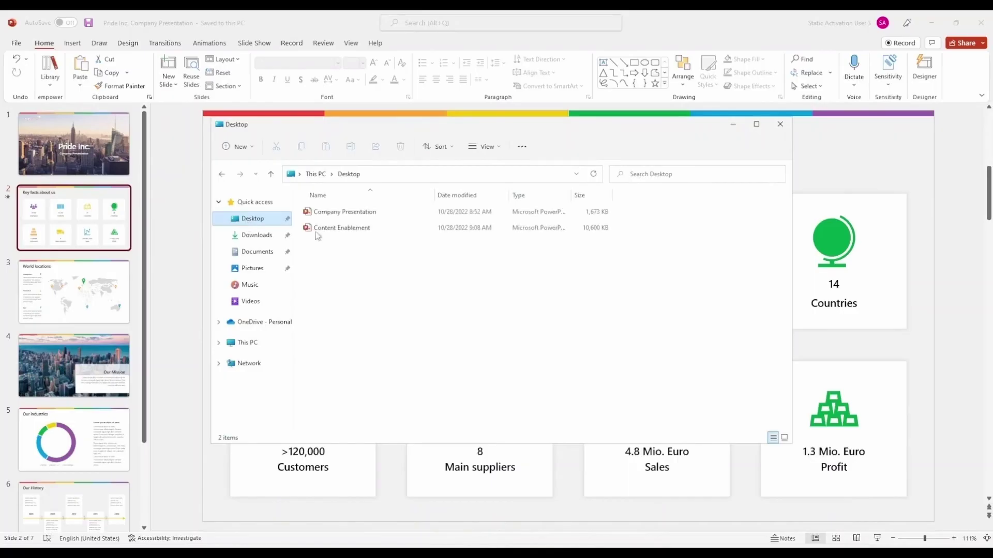
left_click(355, 214)
double_click(355, 214)
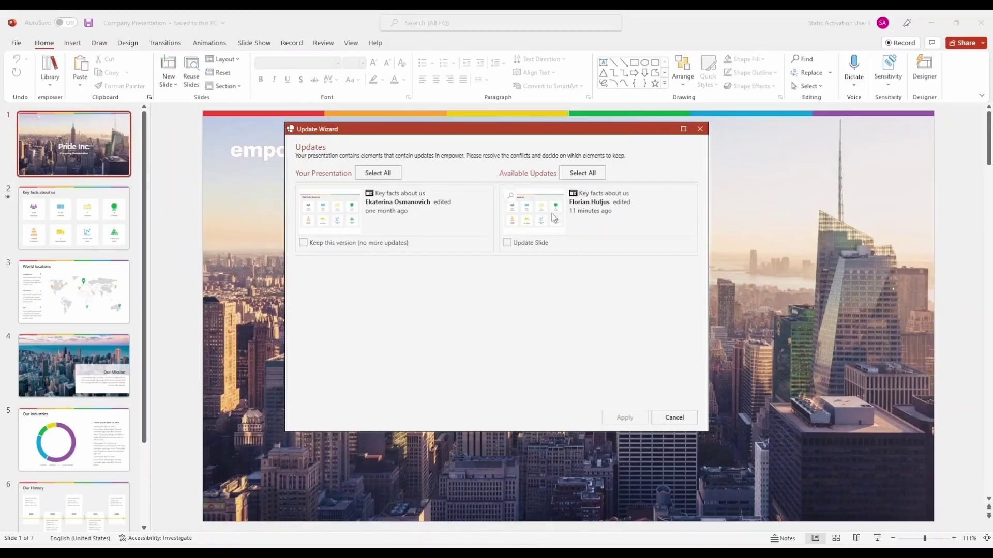
- Preview the Key facts about us update's differences, tick Update Slide and apply it
left_click(508, 195)
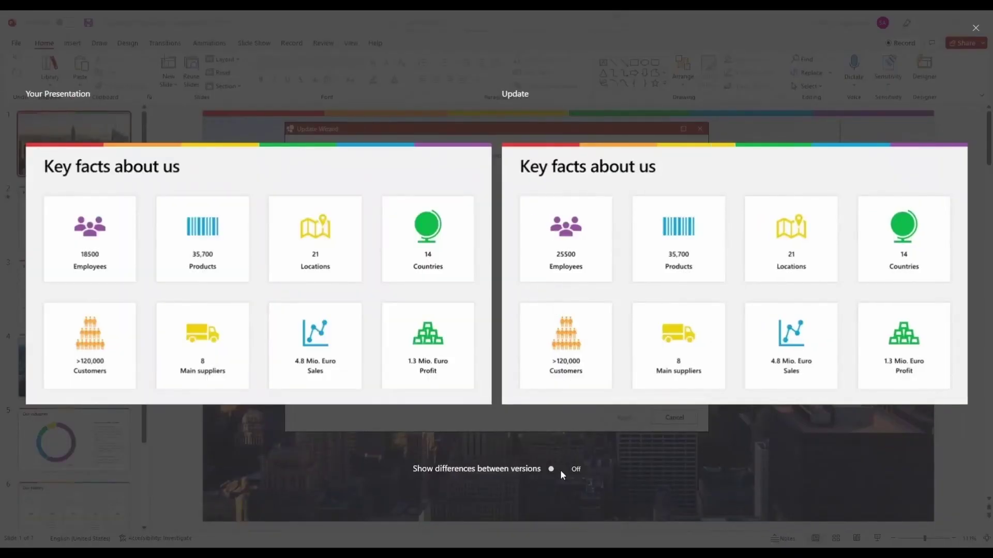
left_click(559, 470)
left_click(753, 90)
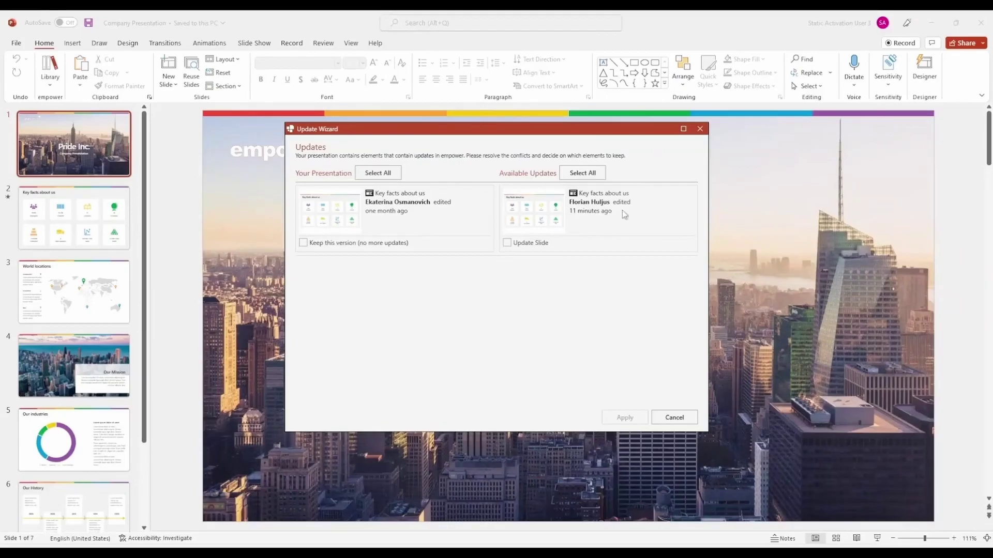
left_click(507, 246)
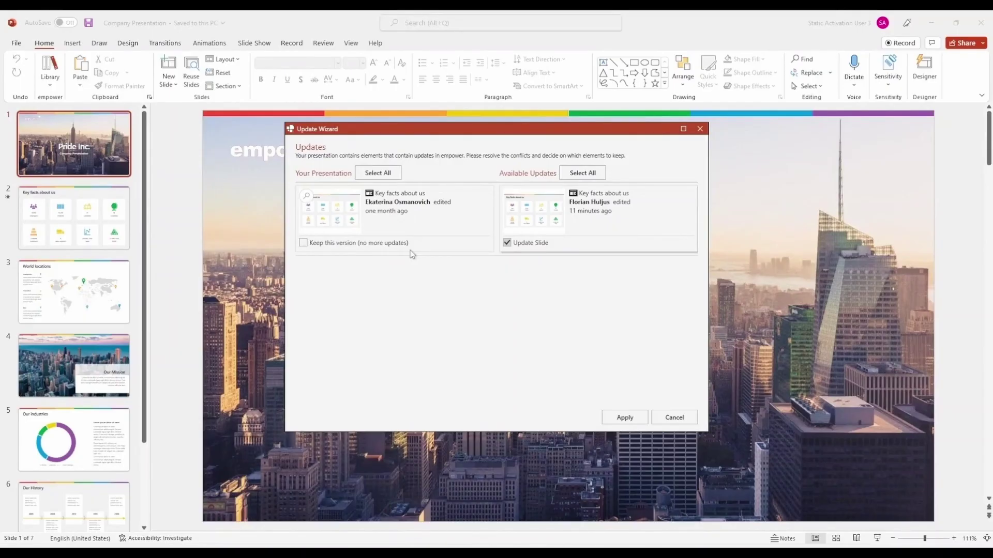
left_click(623, 418)
scroll(612, 412, "down", 1)
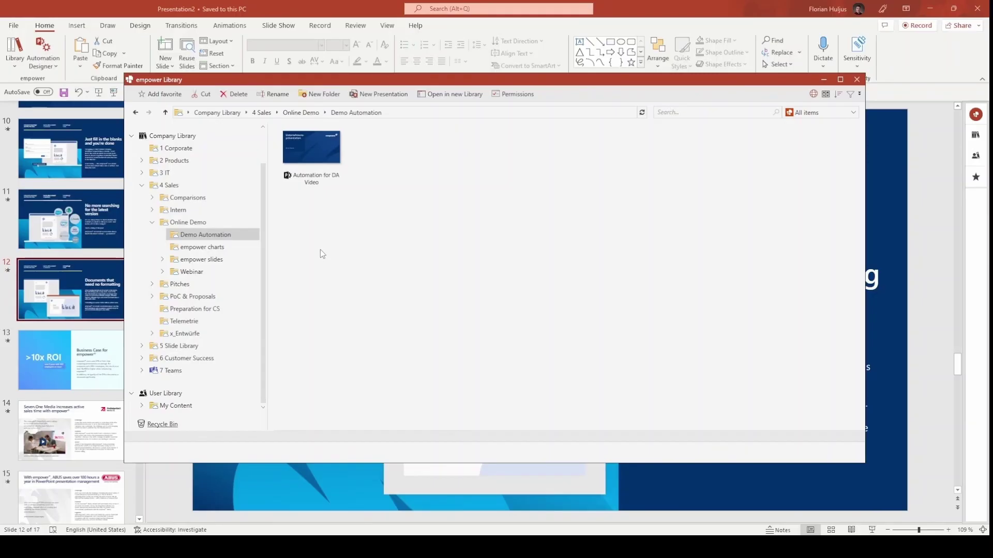
- Open the Automation for DA Video template with Edit Automation Template
right_click(302, 158)
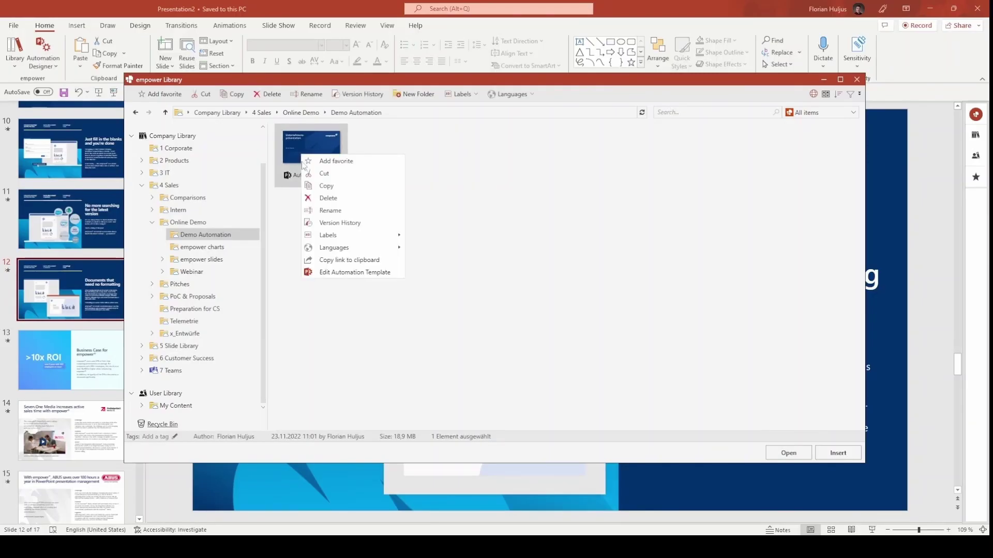
left_click(342, 273)
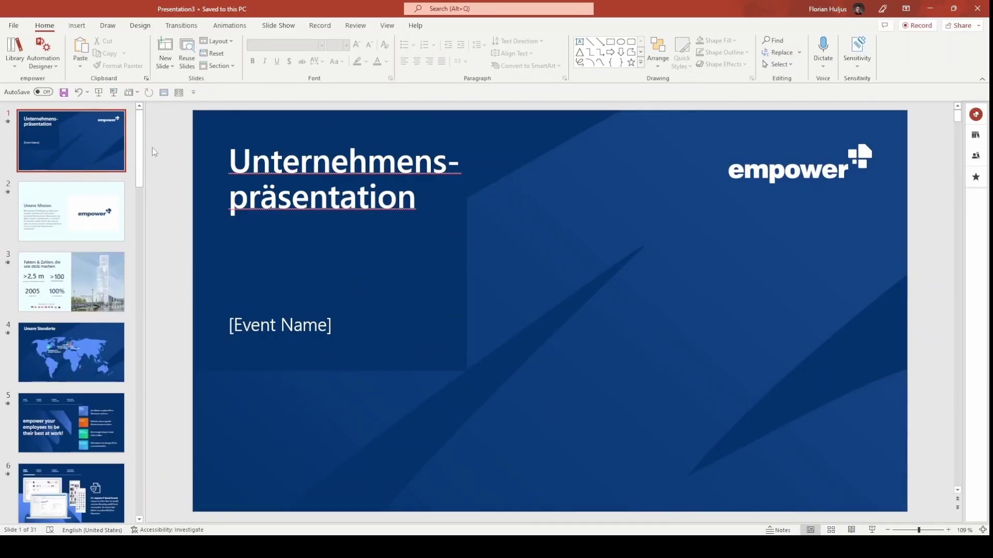
scroll(150, 146, "down", 6)
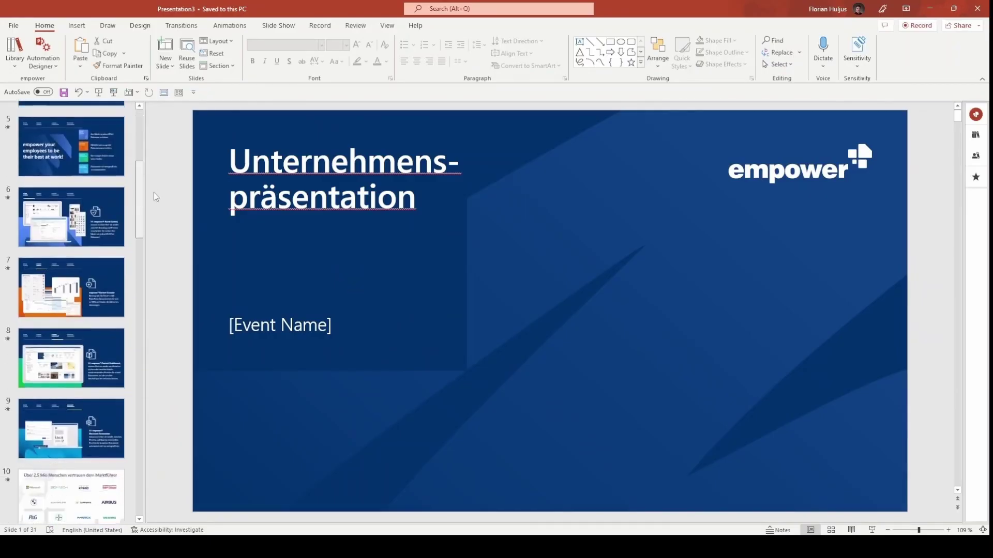
scroll(157, 207, "down", 5)
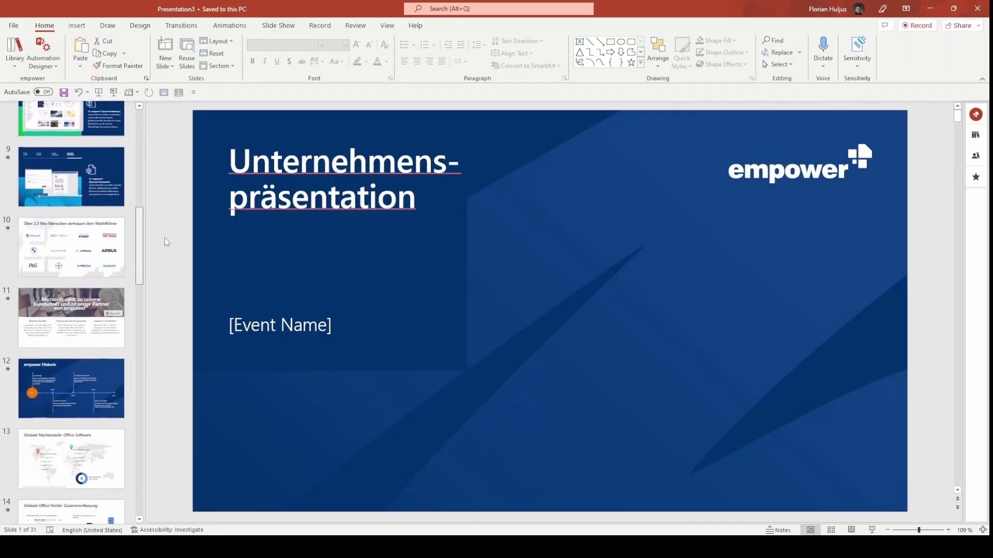
scroll(162, 274, "down", 3)
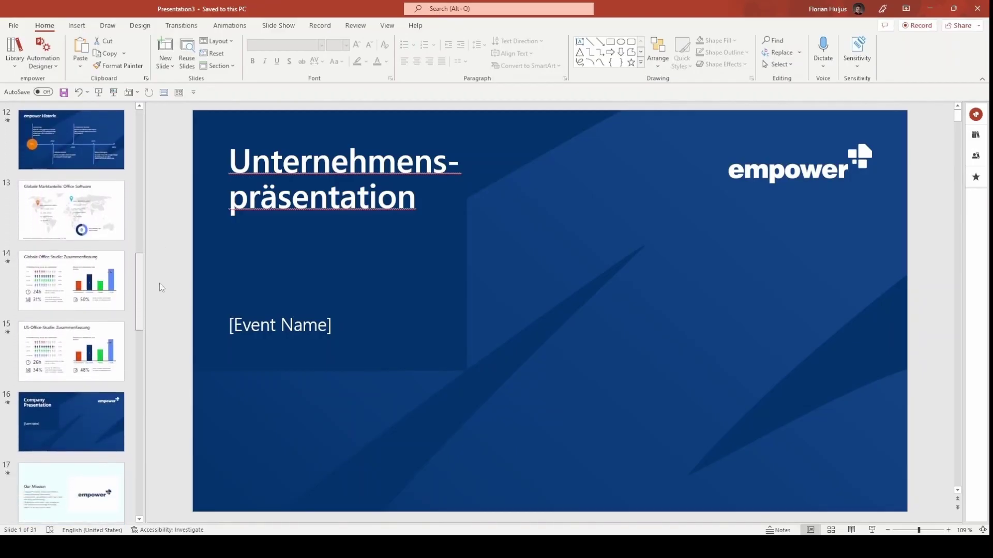
scroll(159, 269, "up", 12)
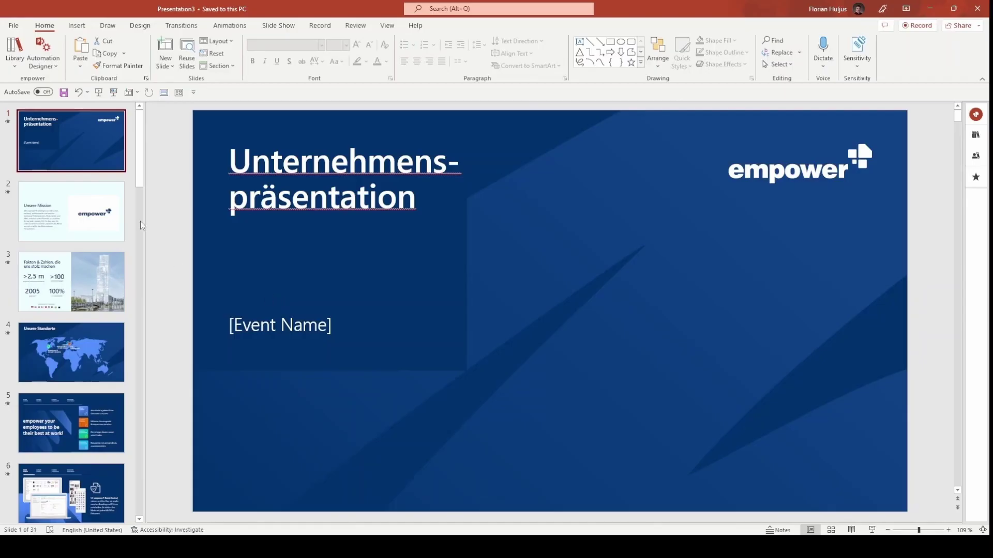
- Browse template slides 2, 3, 4, 10, 12 and 13 in the thumbnail pane
left_click(98, 219)
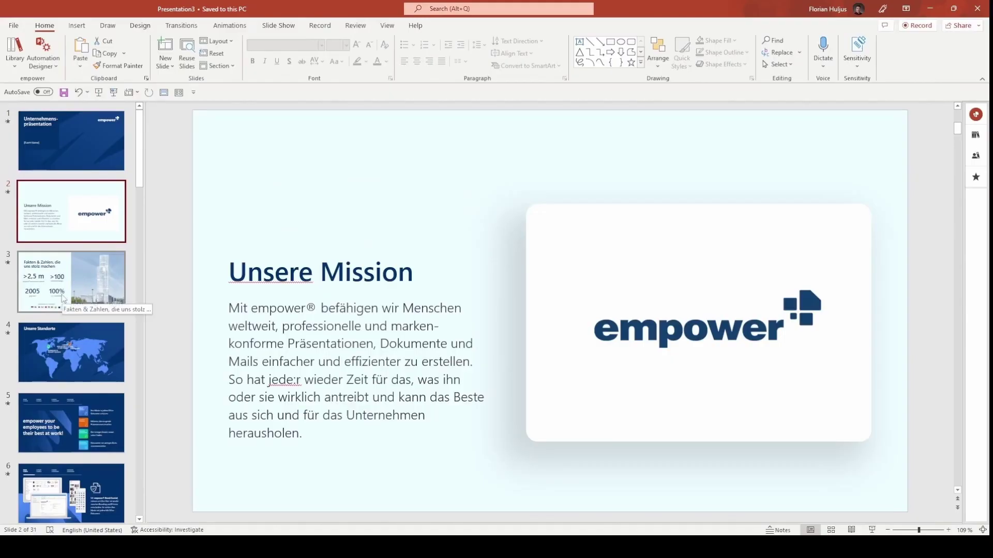
left_click(63, 299)
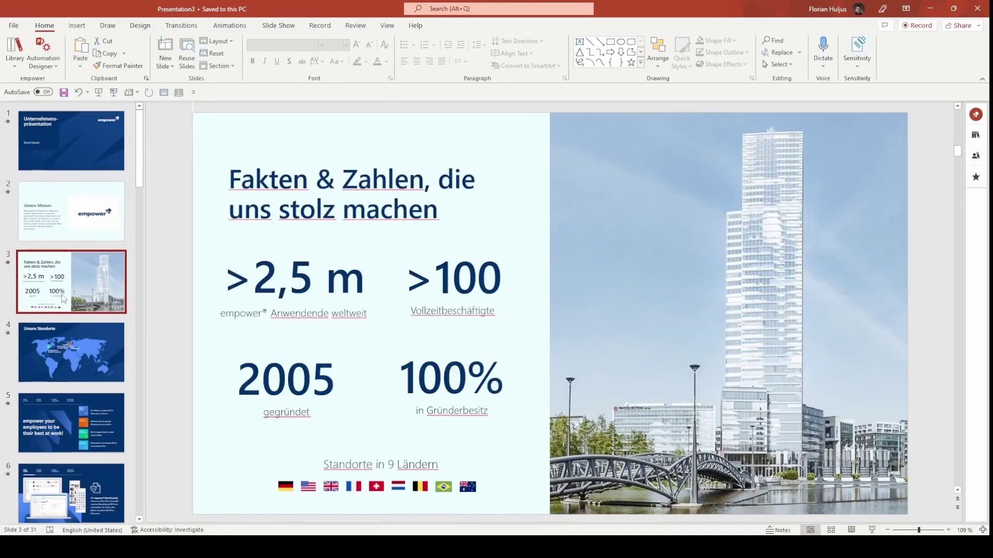
left_click(63, 356)
scroll(64, 354, "down", 1)
scroll(63, 354, "down", 5)
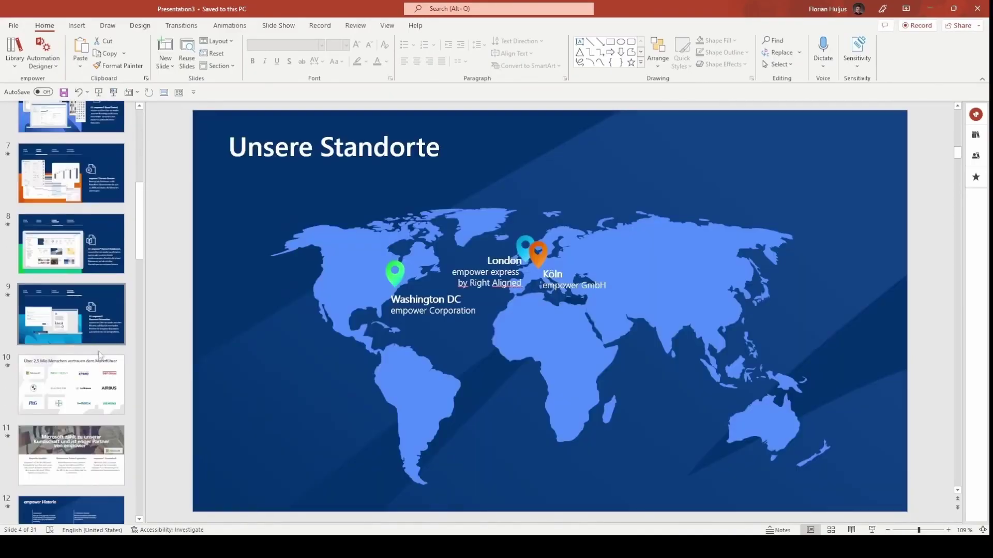
left_click(107, 387)
scroll(60, 368, "down", 3)
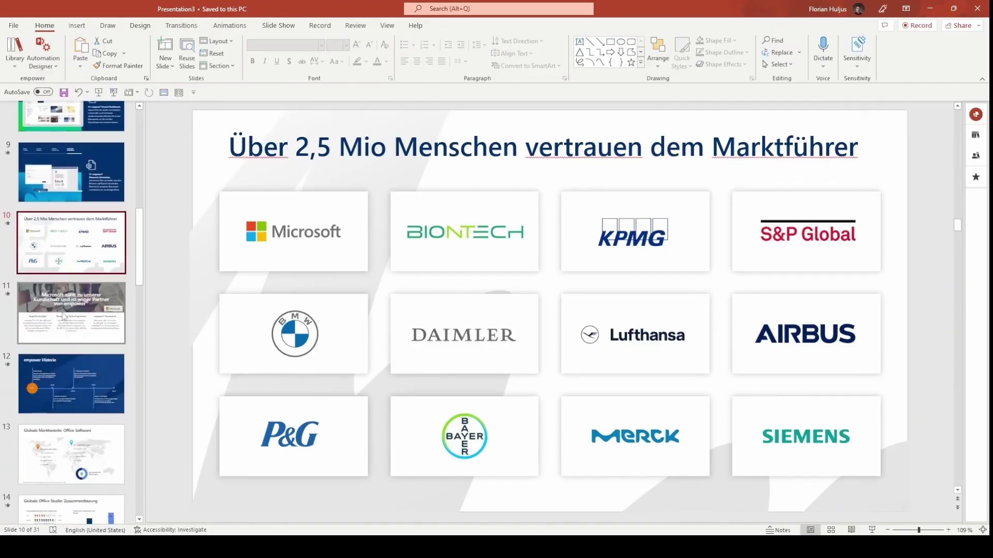
left_click(61, 357)
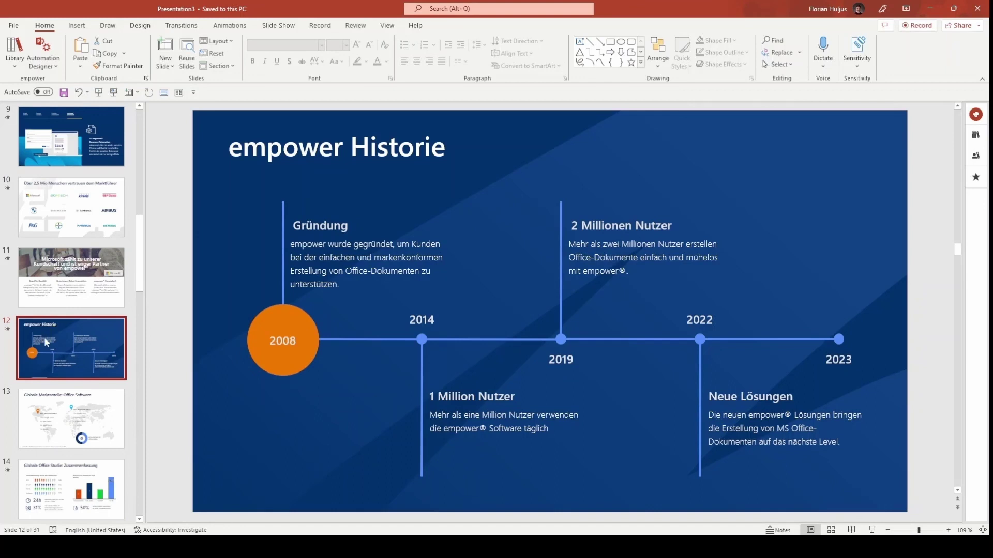
scroll(47, 343, "down", 1)
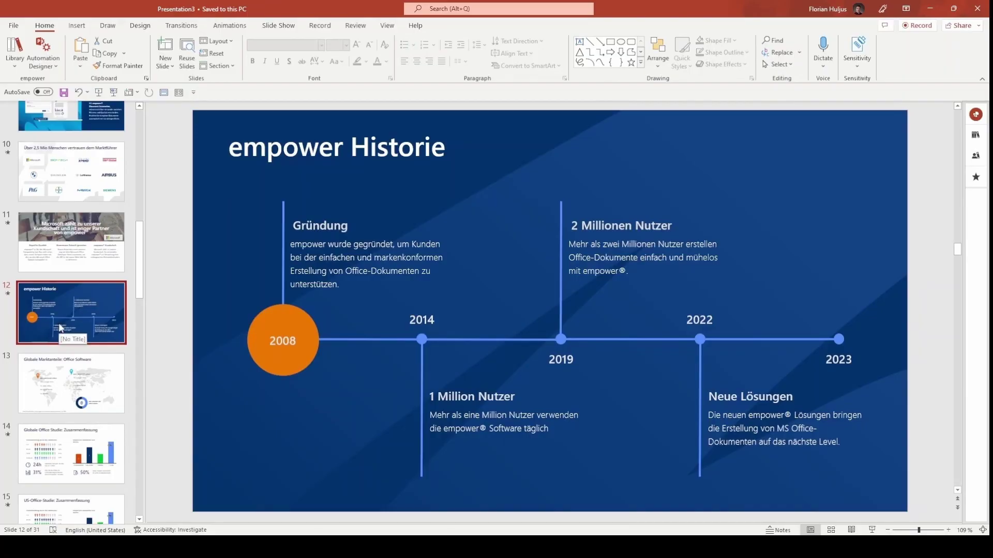
left_click(62, 388)
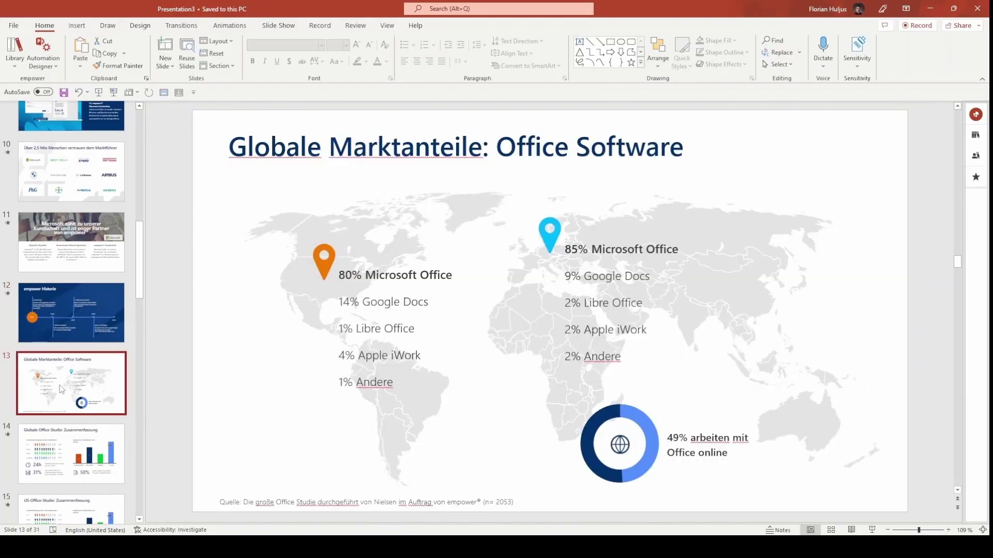
- Go to slide 16, the Company Presentation title slide with [Event Name] placeholder
scroll(61, 389, "down", 3)
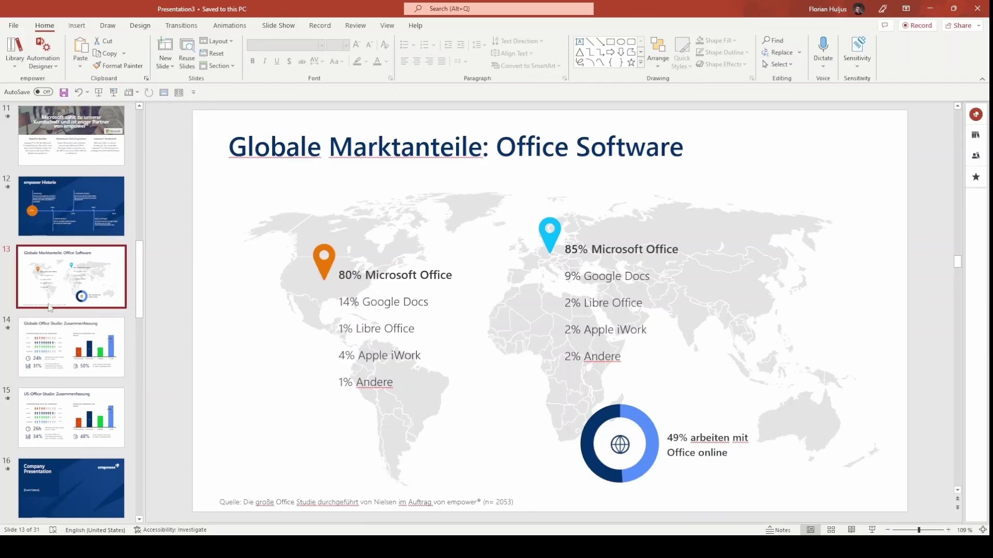
scroll(99, 324, "down", 5)
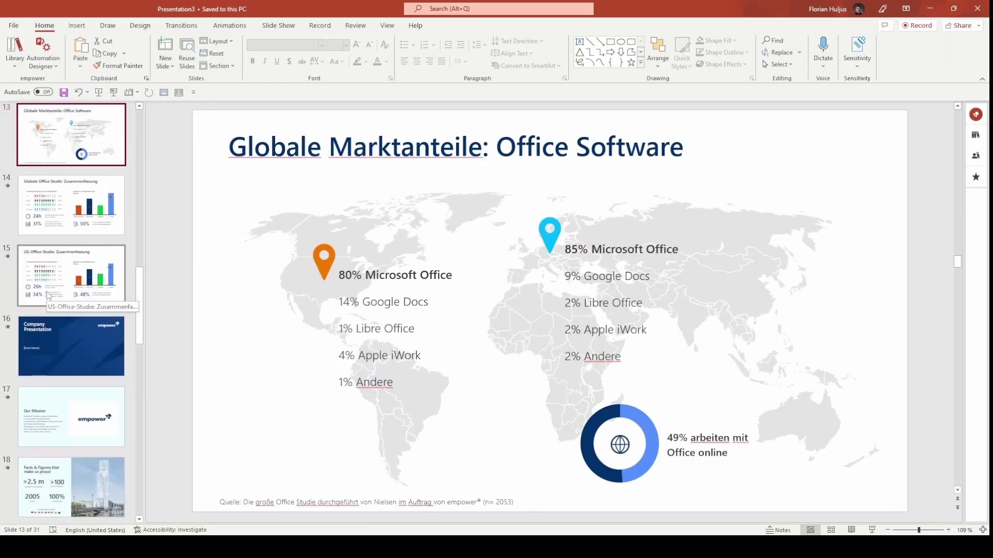
left_click(81, 329)
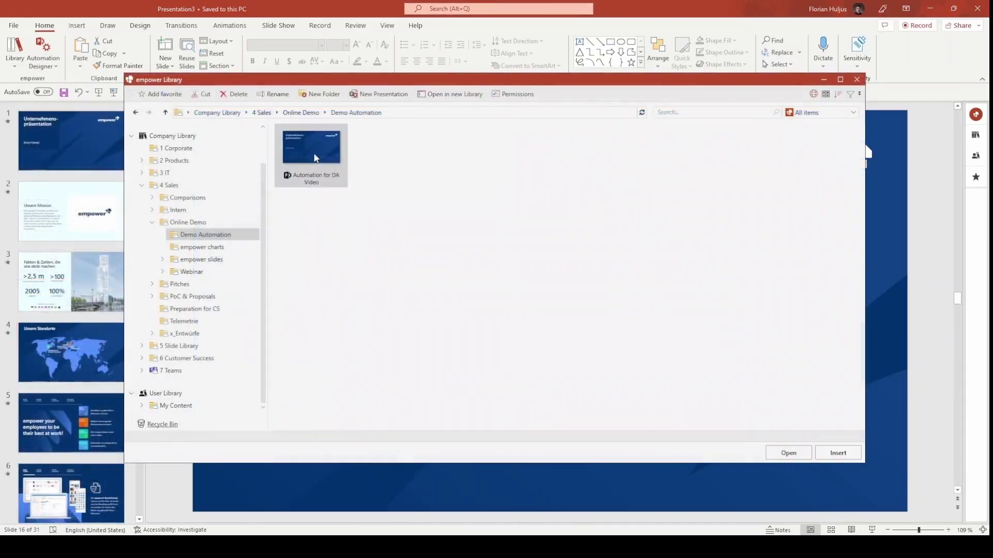
- Launch the DA Video automation, choose English and enter the title 'Event XYZ'
double_click(313, 153)
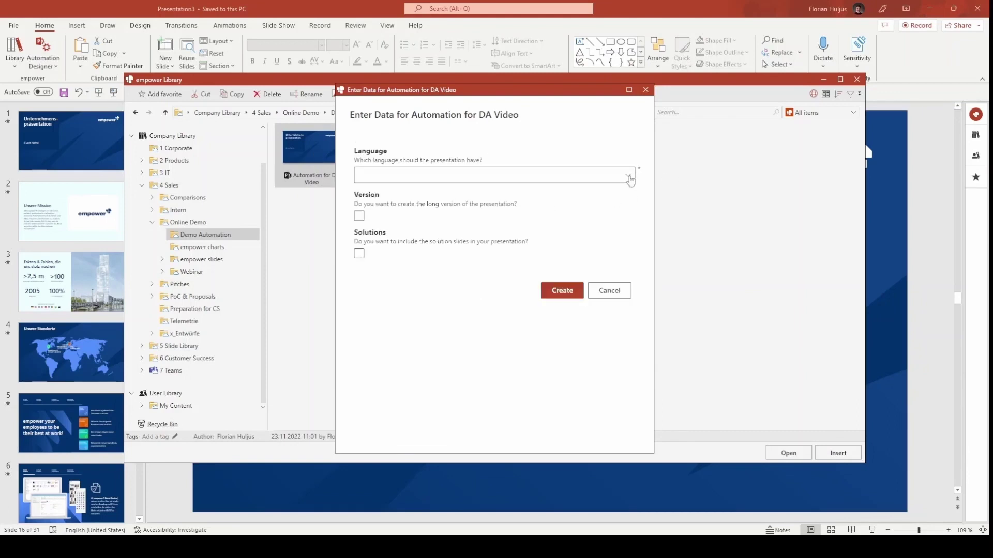
left_click(630, 179)
left_click(442, 213)
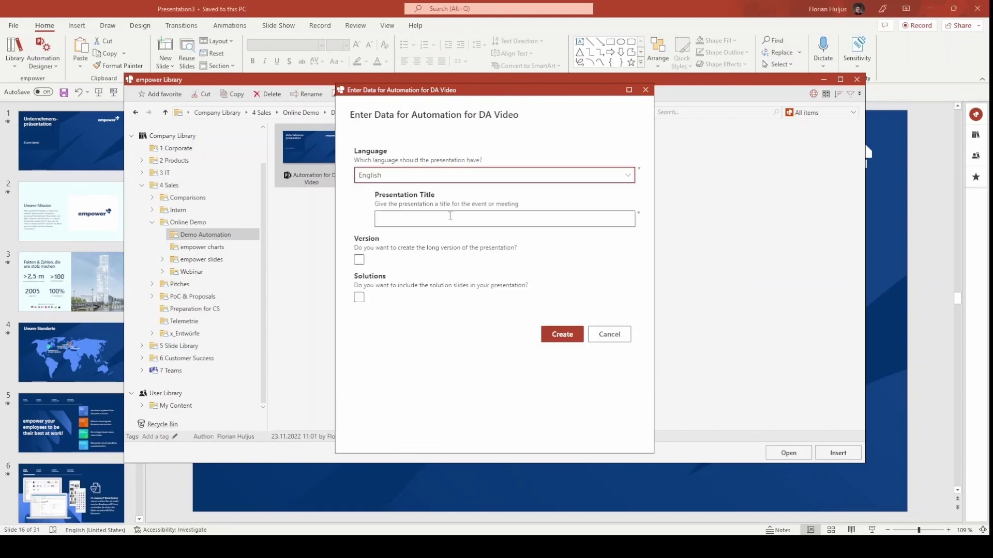
left_click(406, 220)
type("Event ")
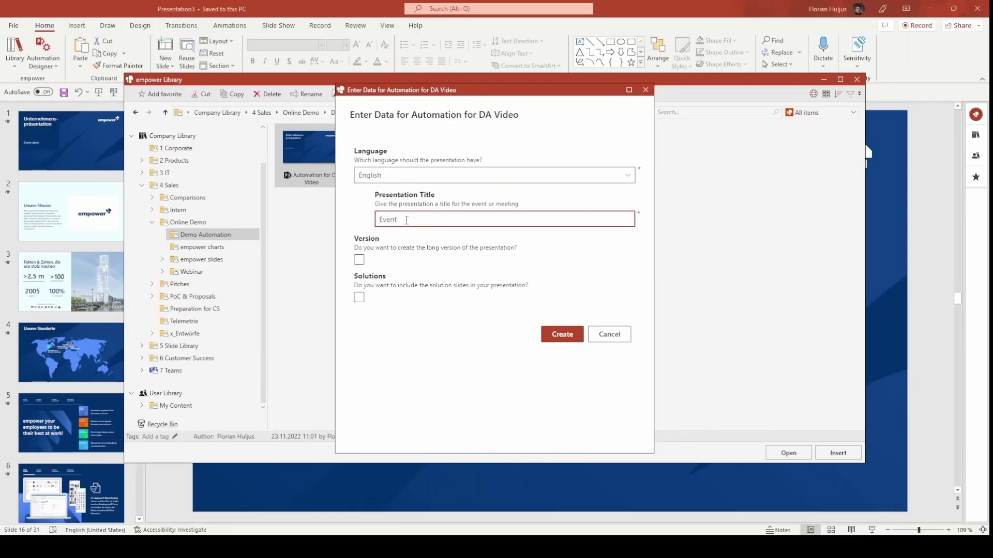
type("XYZ")
- Select the long version, include History and Market data, and create the deck
left_click(360, 261)
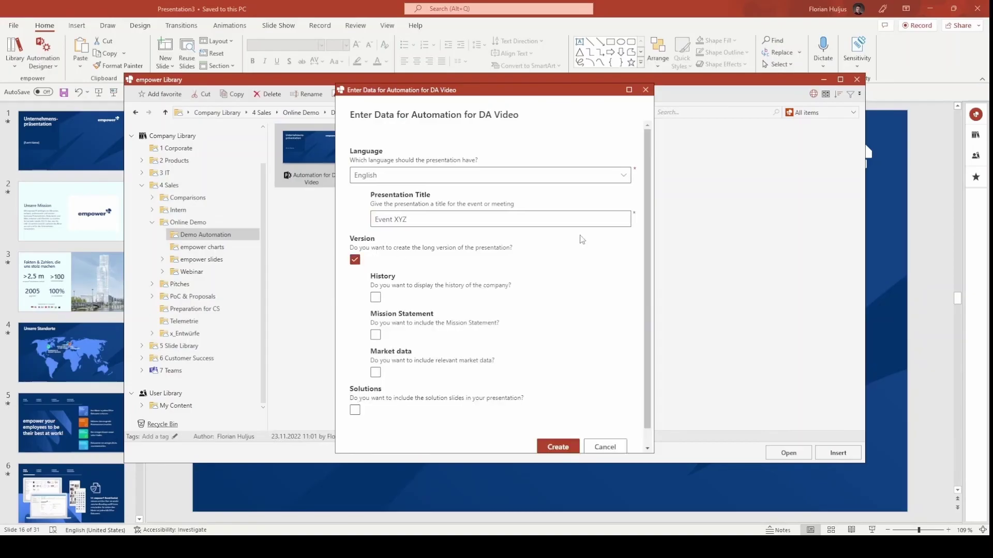
scroll(562, 246, "down", 1)
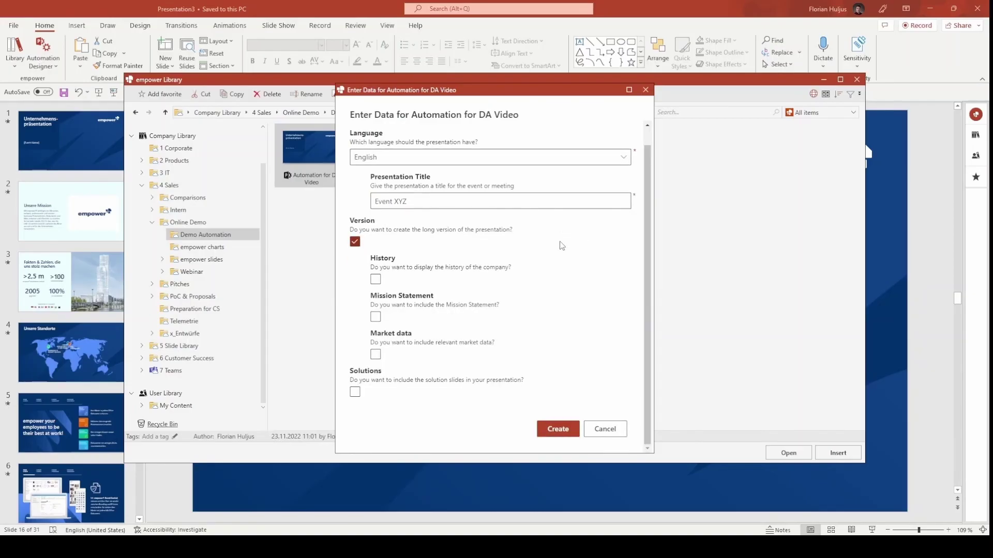
left_click(375, 279)
left_click(376, 355)
left_click(558, 428)
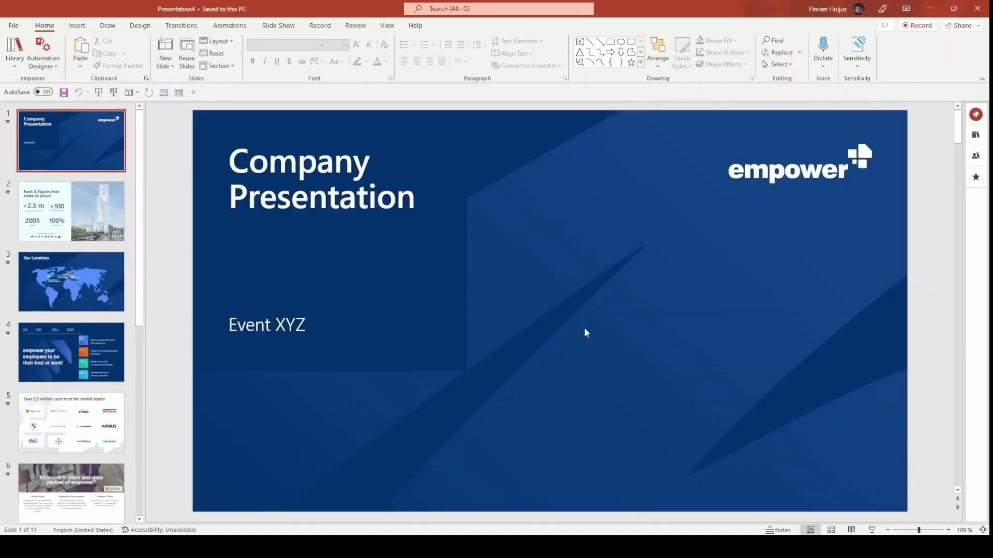
- Review the Facts & Figures, empower Historie and Global Market Shares slides
left_click(91, 221)
scroll(78, 258, "down", 3)
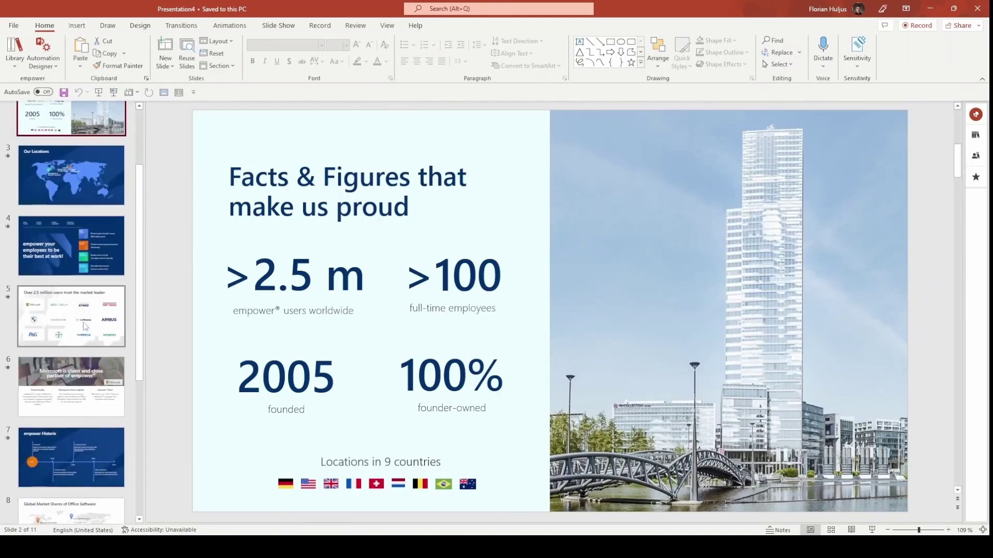
left_click(54, 442)
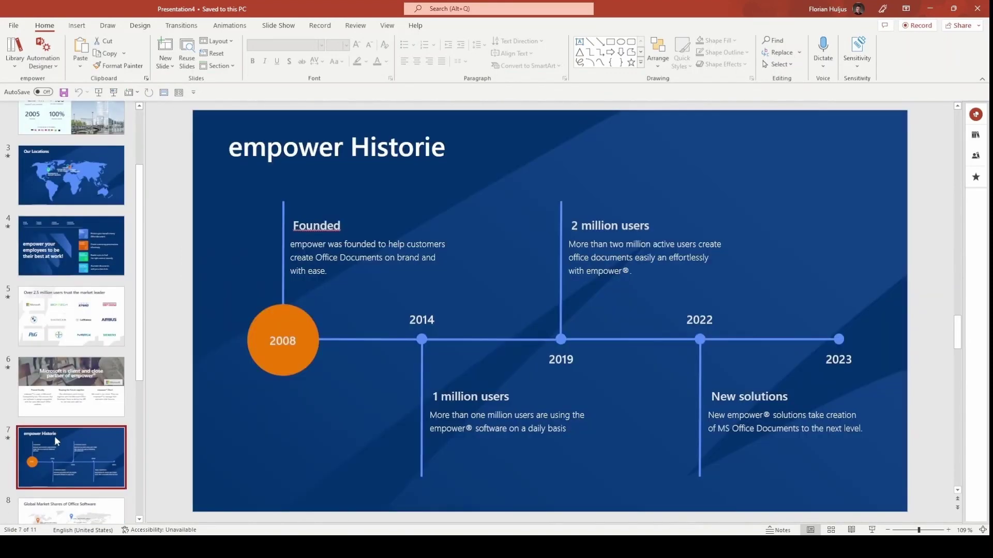
scroll(60, 350, "down", 3)
scroll(60, 346, "down", 2)
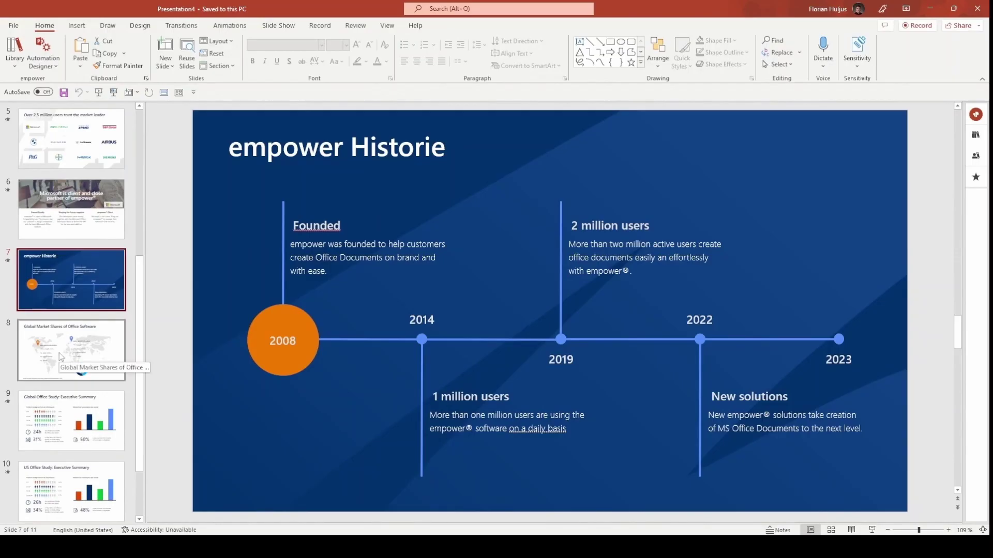
left_click(59, 353)
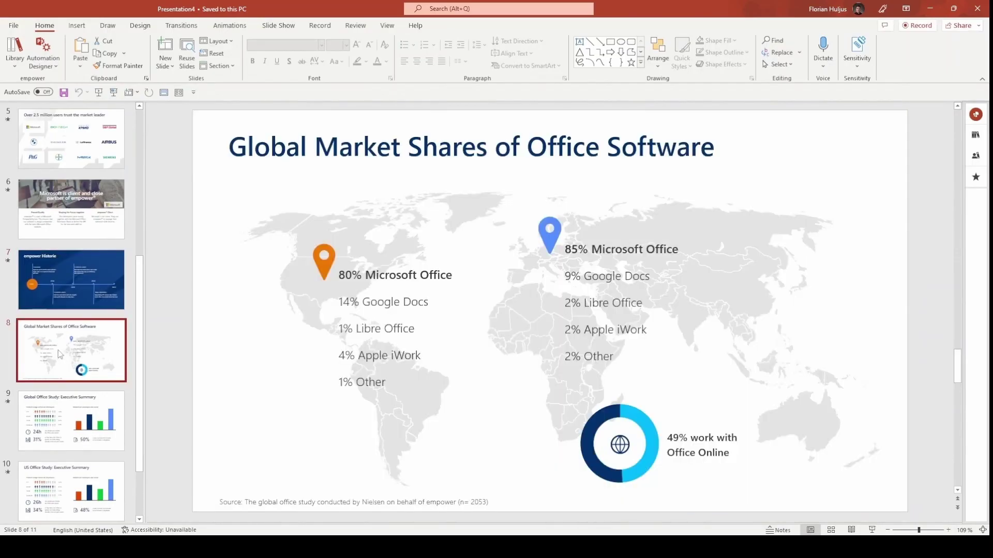
- Review the customer logos, empower your employees and Our Locations slides
scroll(58, 350, "down", 2)
scroll(71, 302, "up", 6)
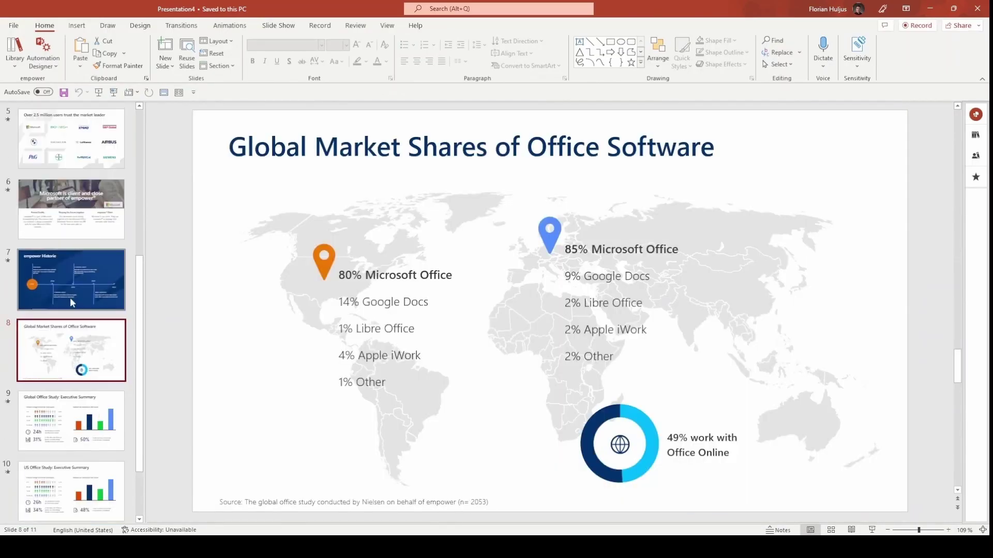
left_click(68, 301)
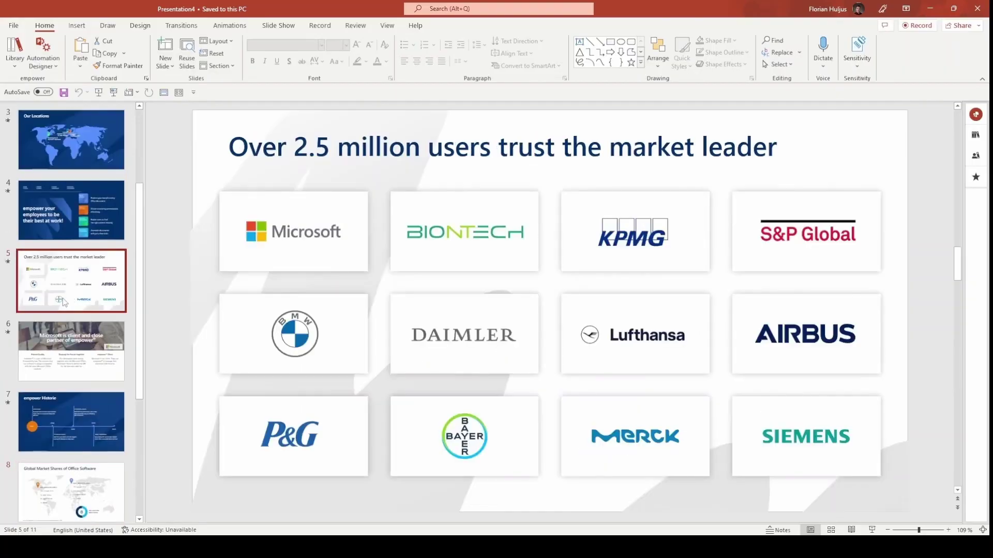
scroll(70, 293, "up", 2)
scroll(69, 291, "up", 1)
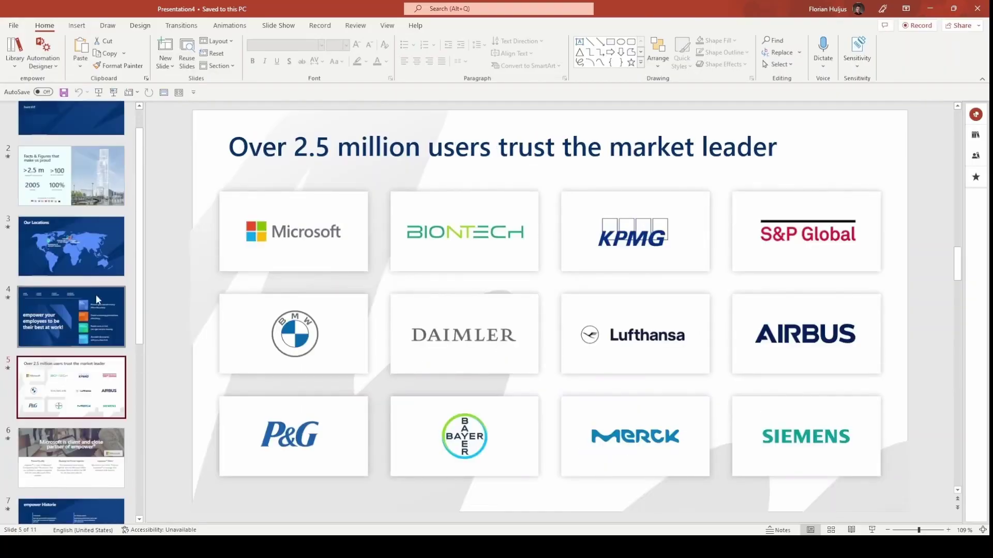
left_click(49, 312)
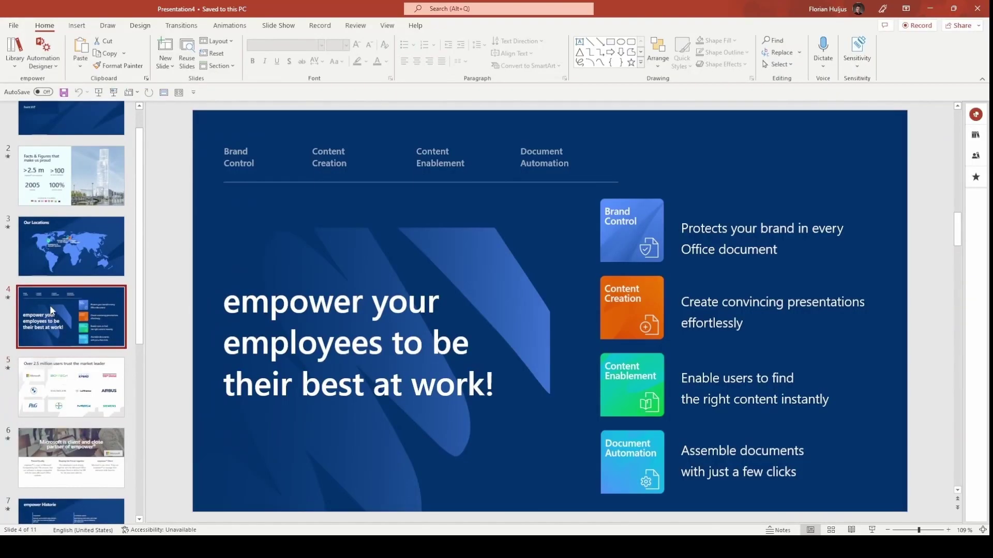
scroll(53, 305, "up", 1)
left_click(41, 280)
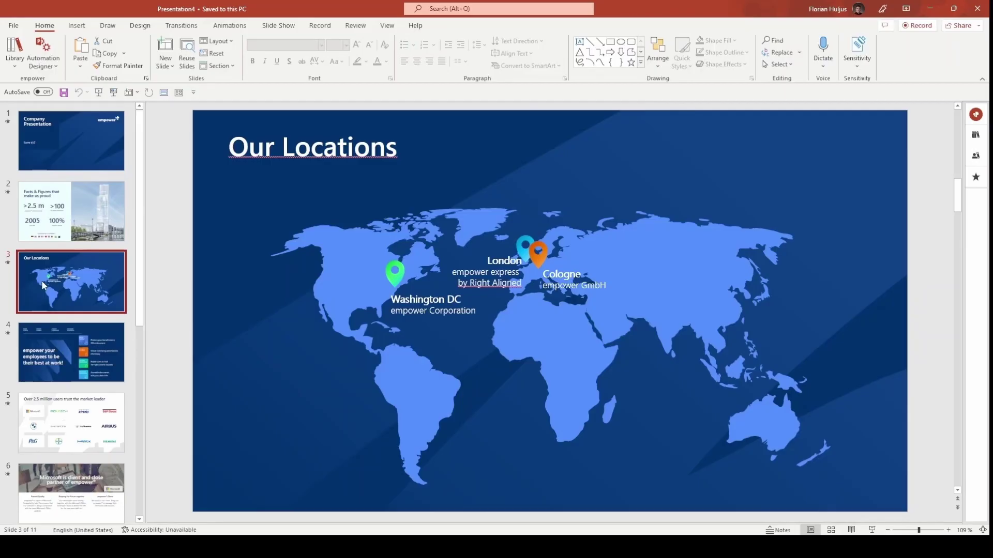
- Return to slide 1, the title slide of the generated Event XYZ deck
left_click(43, 144)
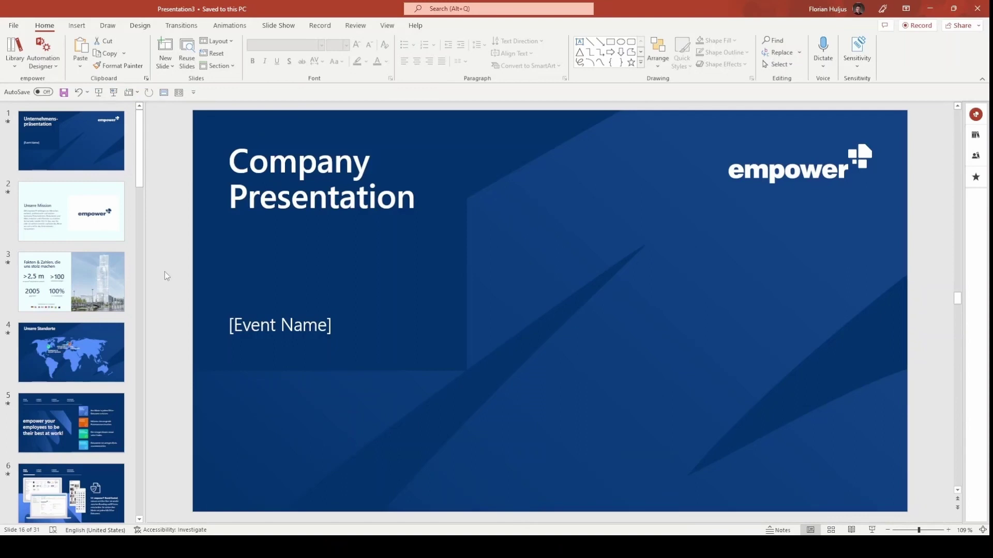
- Open the Wizard Designer from the Automation Designer options
left_click(55, 69)
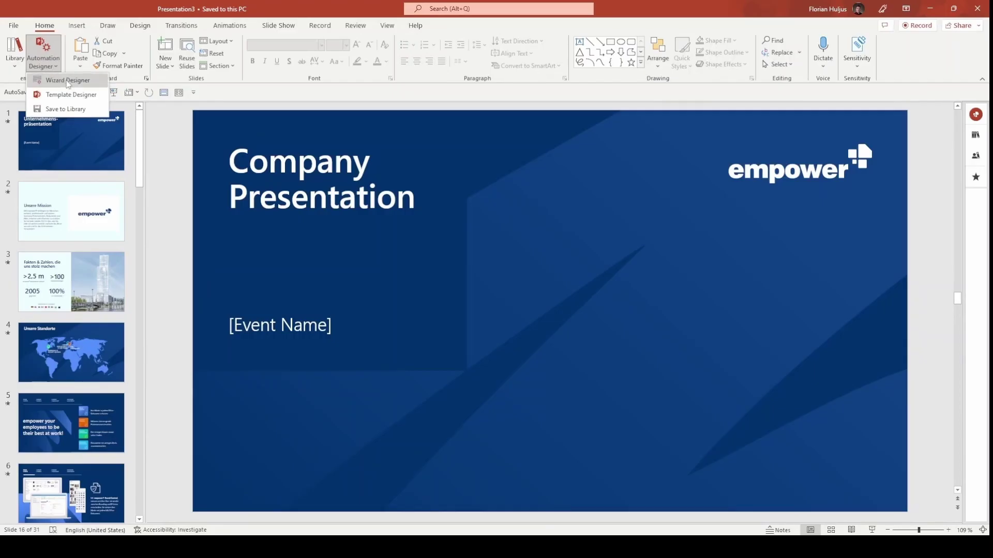
left_click(66, 80)
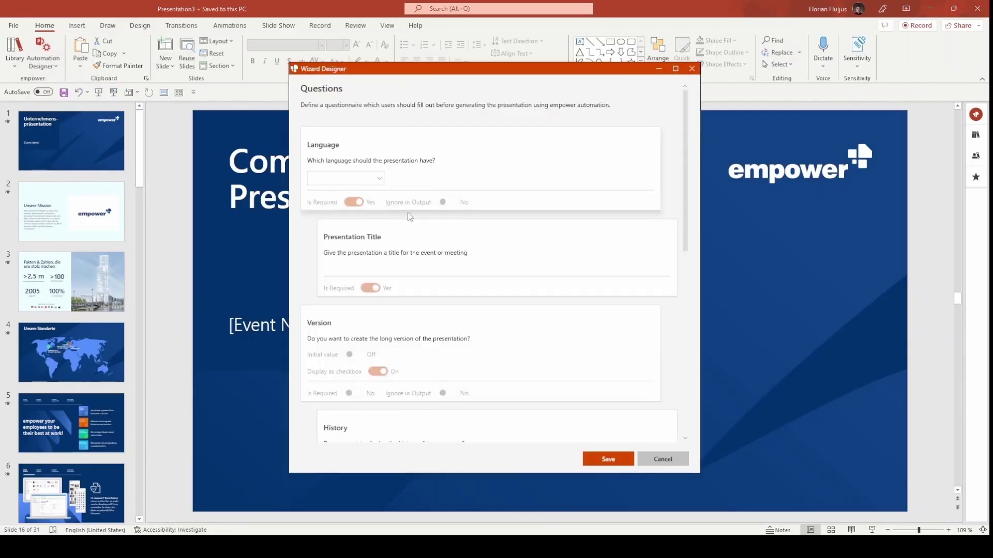
left_click_drag(685, 162, 680, 212)
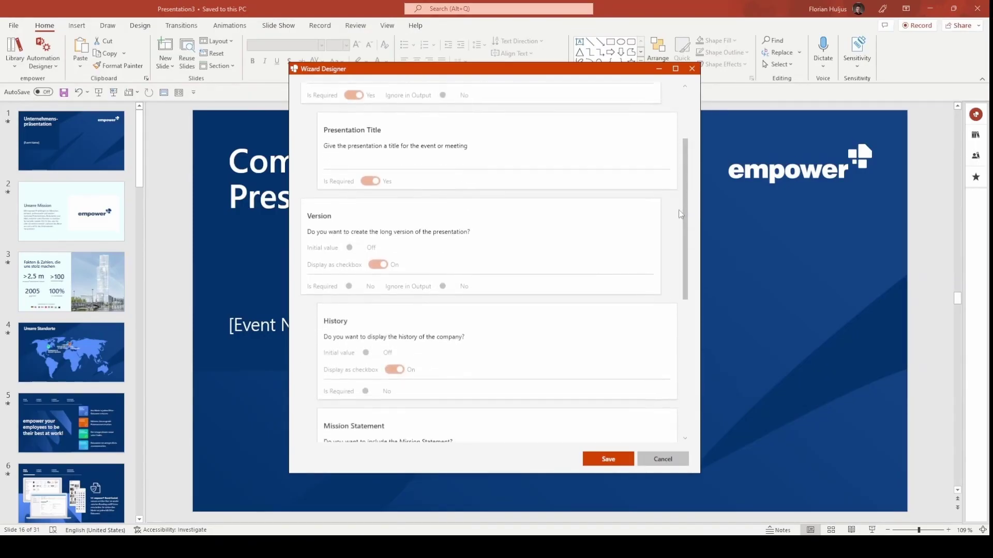
scroll(673, 249, "down", 6)
- Add a required text-input question 'User question' asking 'What is the question?'
left_click(325, 437)
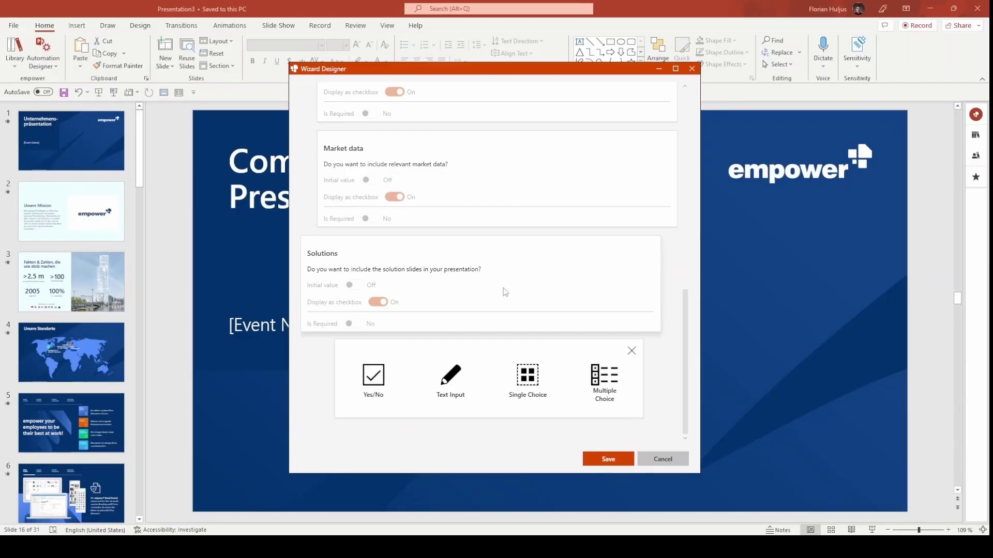
left_click(451, 376)
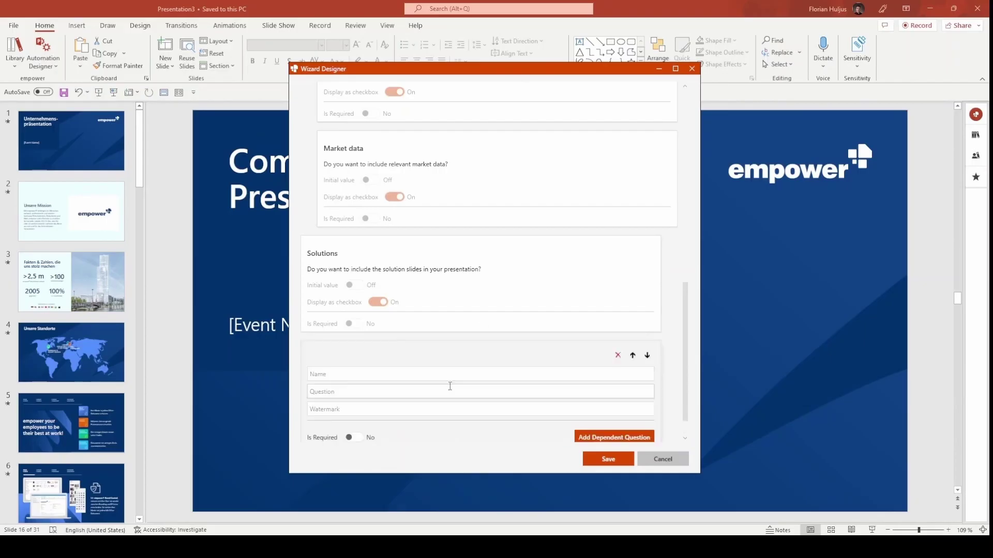
left_click(335, 344)
type("Us")
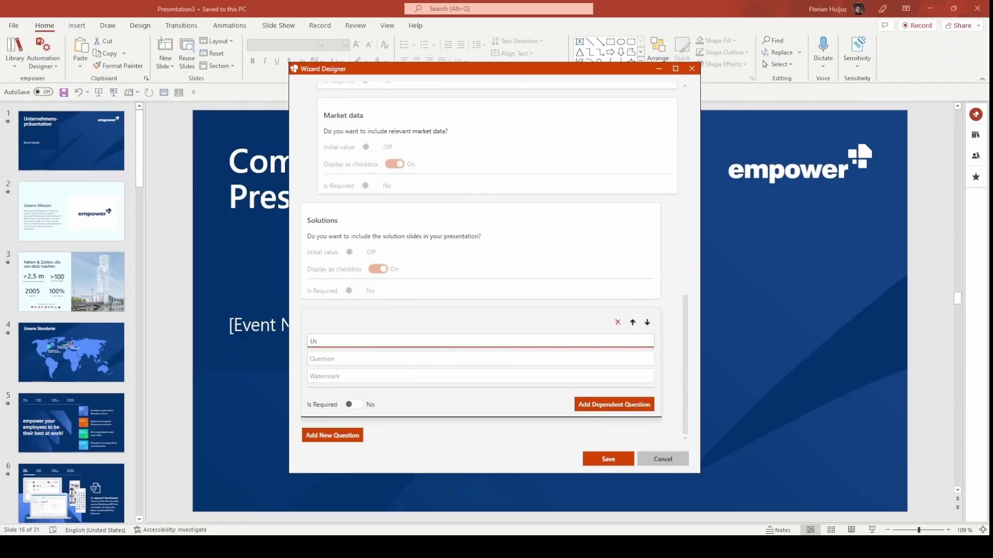
type("er question")
left_click(383, 361)
type("What is th")
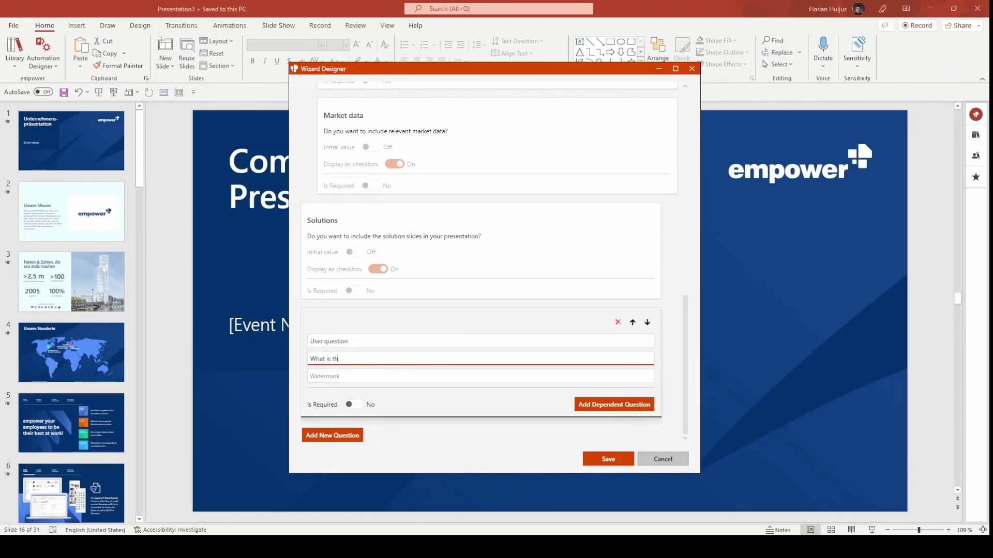
type("e question?")
left_click(356, 405)
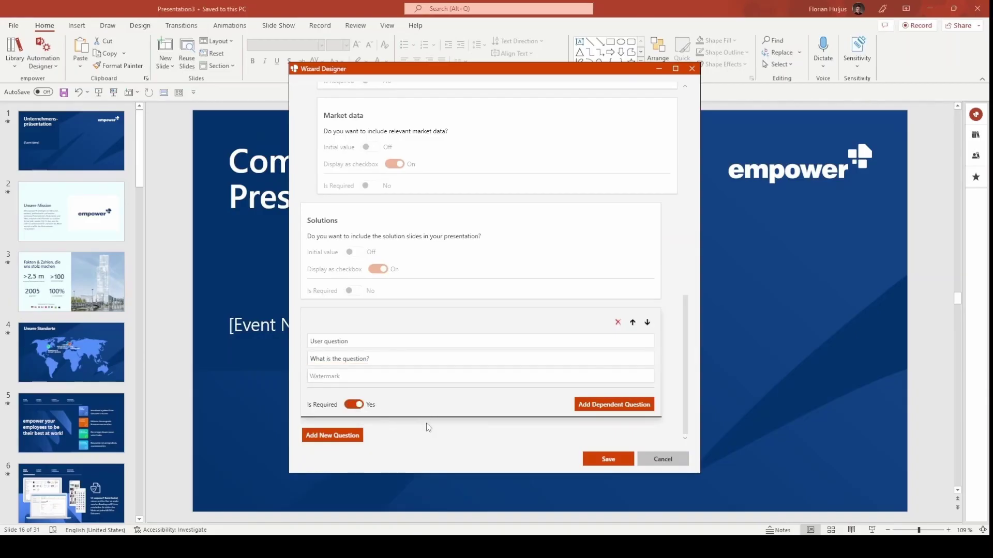
- Save the new question and close the Wizard Designer, returning to the Company Presentation slide
left_click(614, 460)
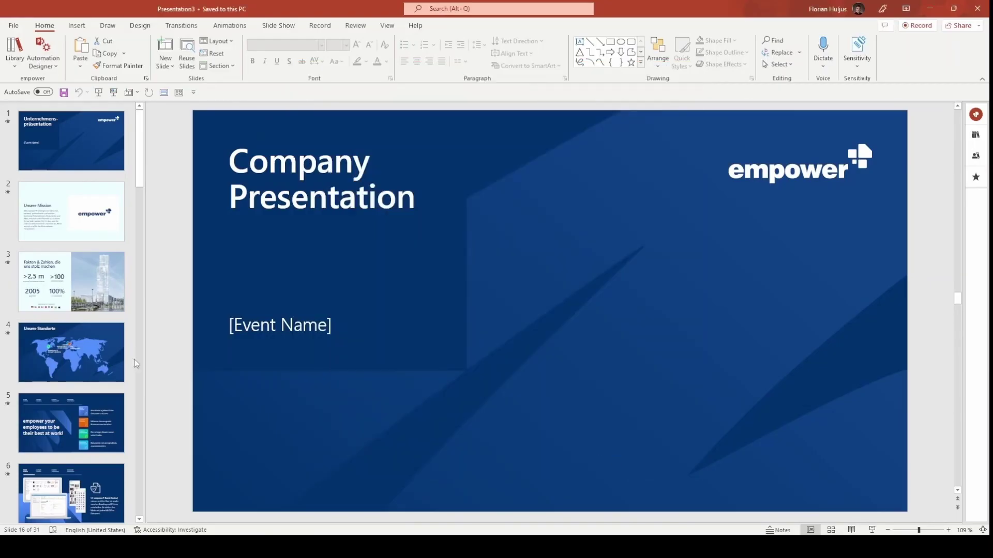